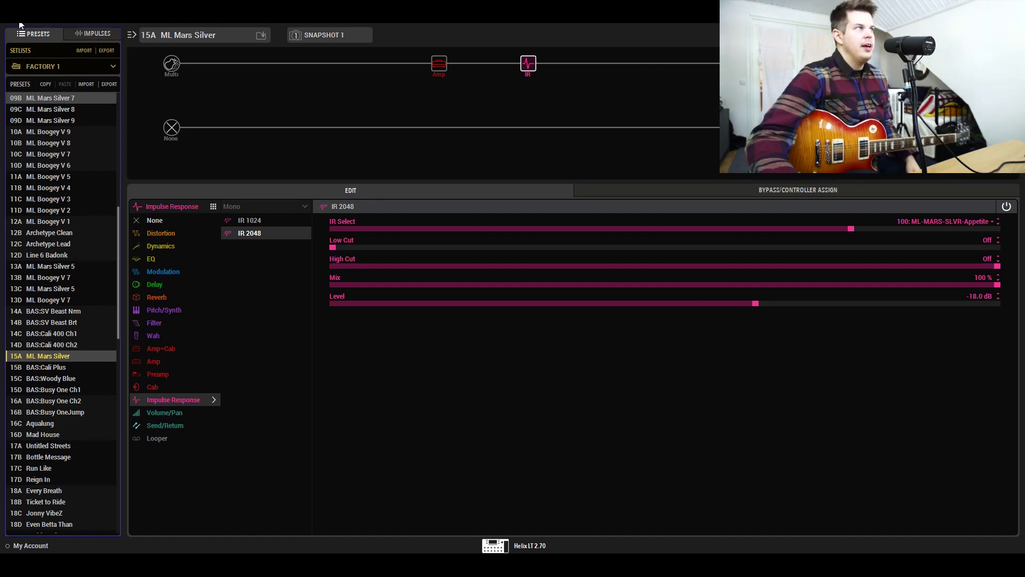
# In the Impulses list, select empty slot 102 and start an impulse file import.
pyautogui.click(91, 33)
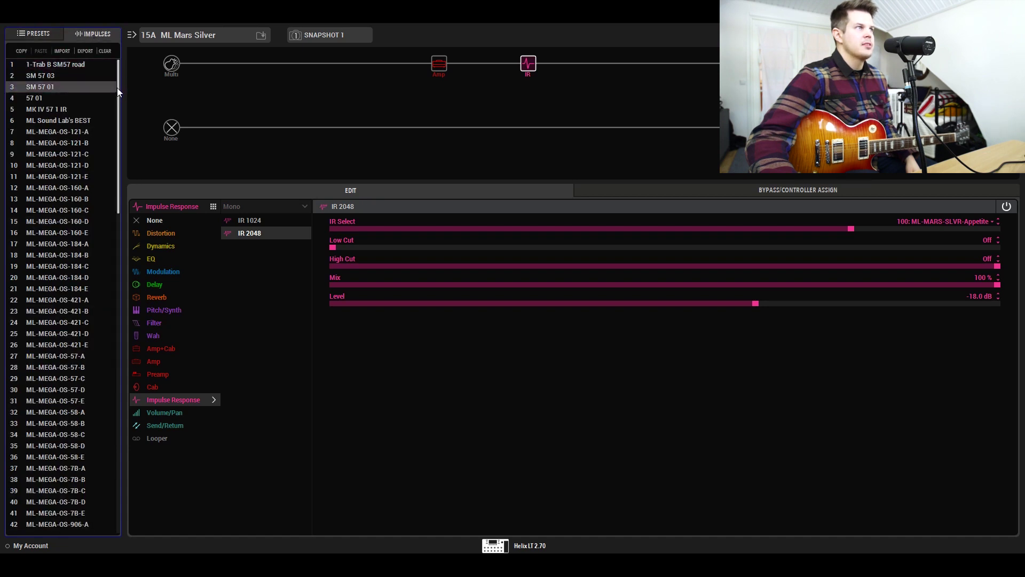
pyautogui.moveTo(118, 86); pyautogui.dragTo(14, 546)
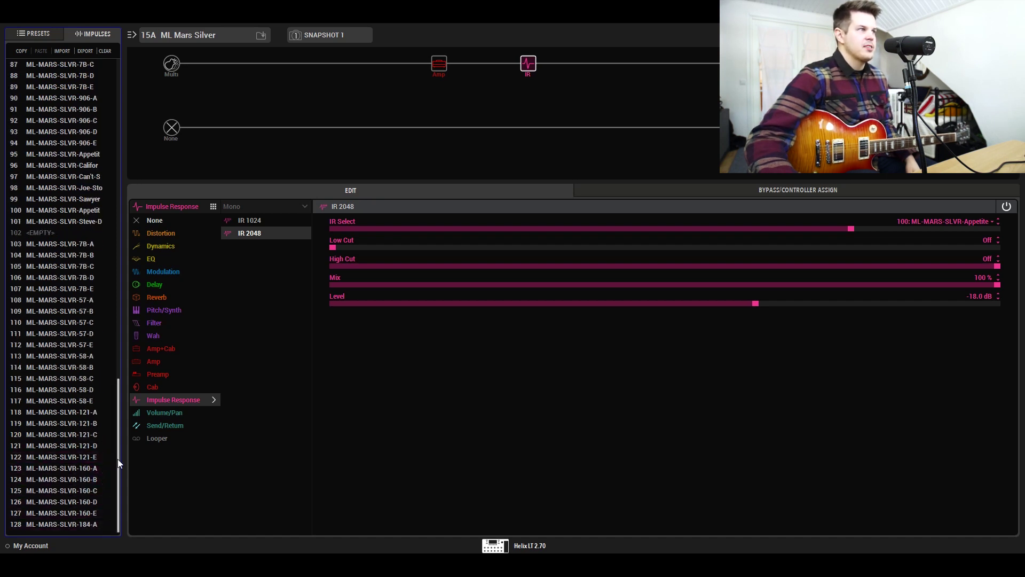
pyautogui.moveTo(117, 460); pyautogui.dragTo(119, 410)
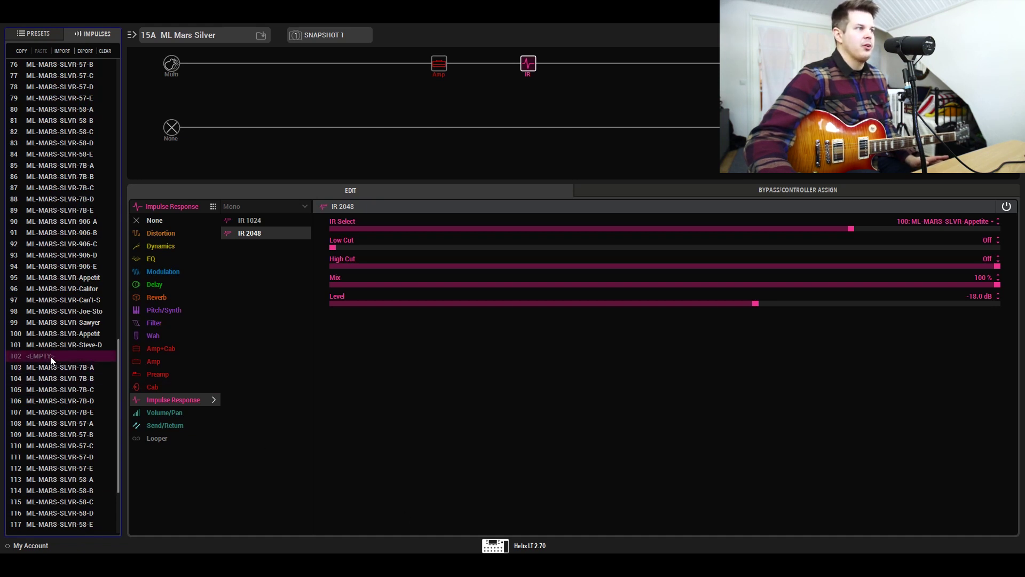
pyautogui.click(51, 357)
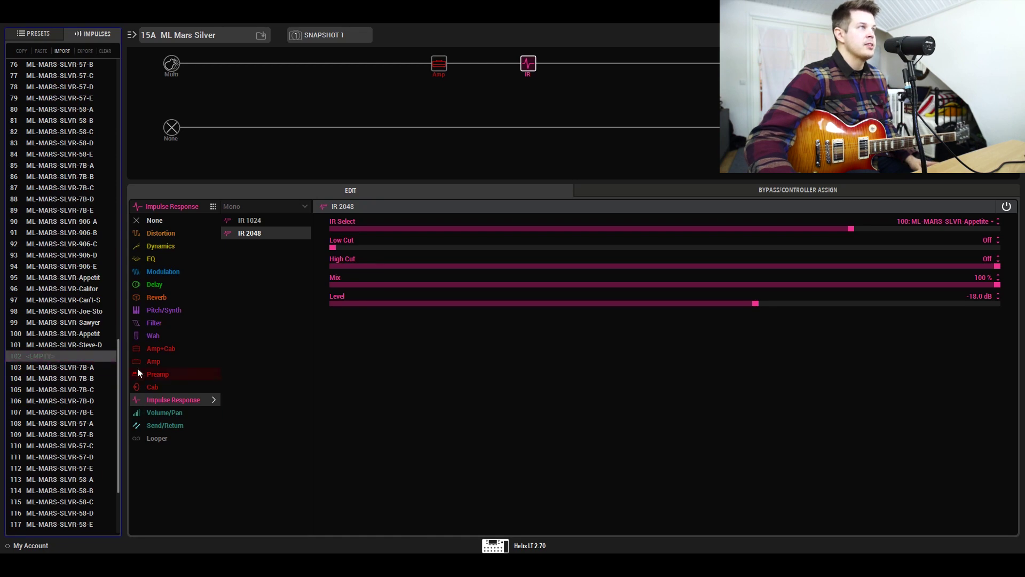
pyautogui.click(62, 51)
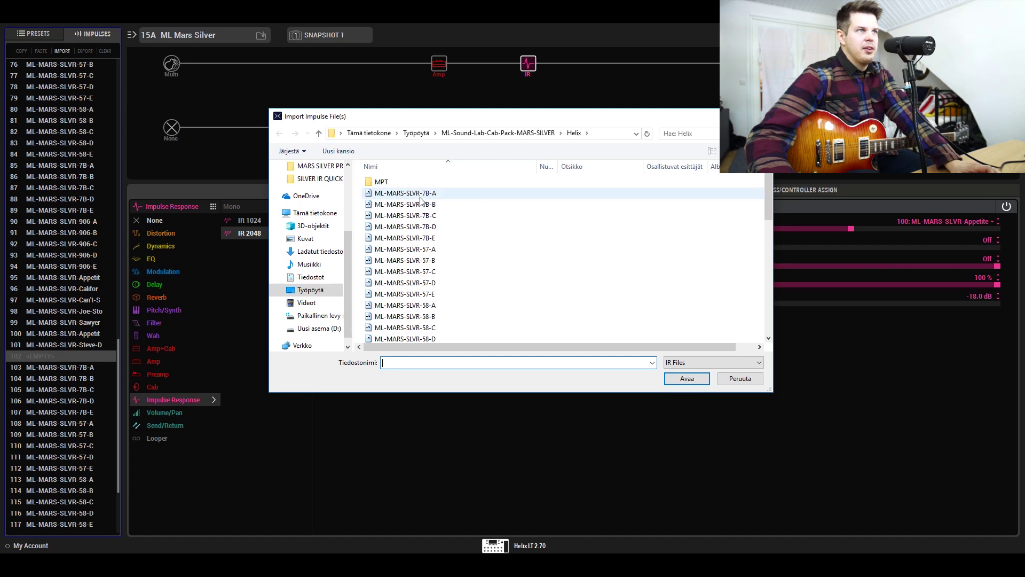
pyautogui.click(550, 134)
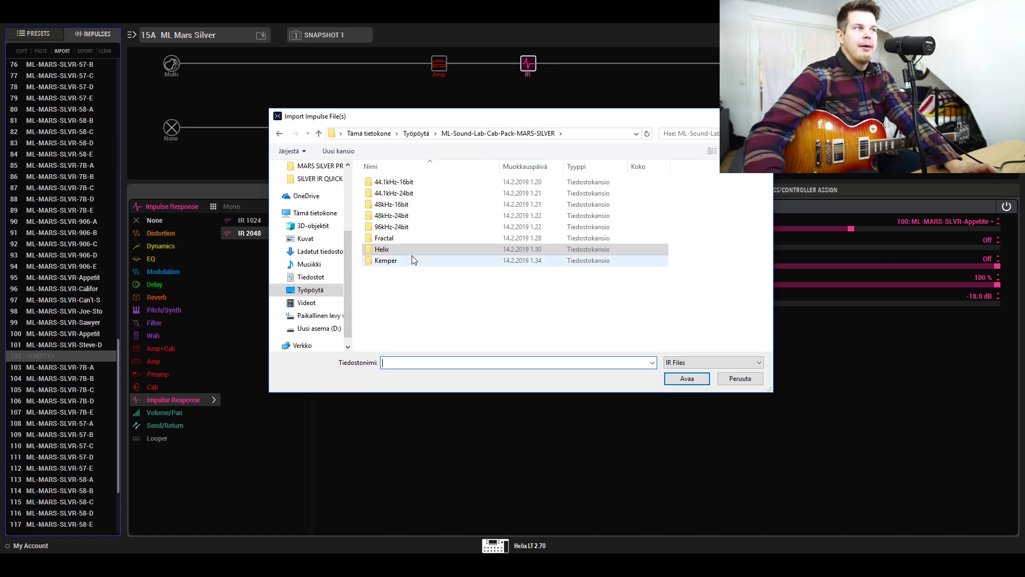
pyautogui.doubleClick(384, 251)
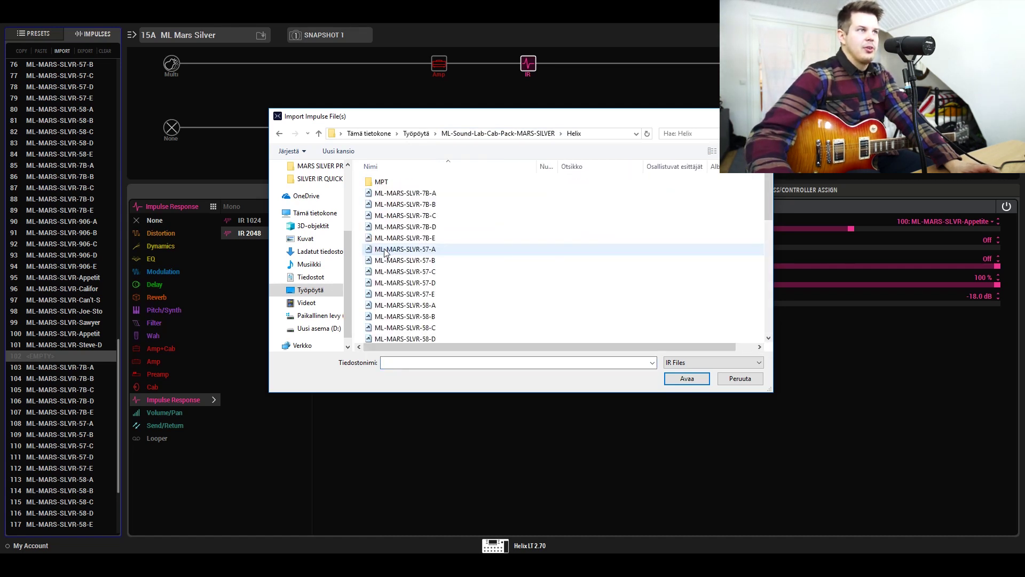
pyautogui.click(435, 194)
pyautogui.scroll(-10, 438, 294)
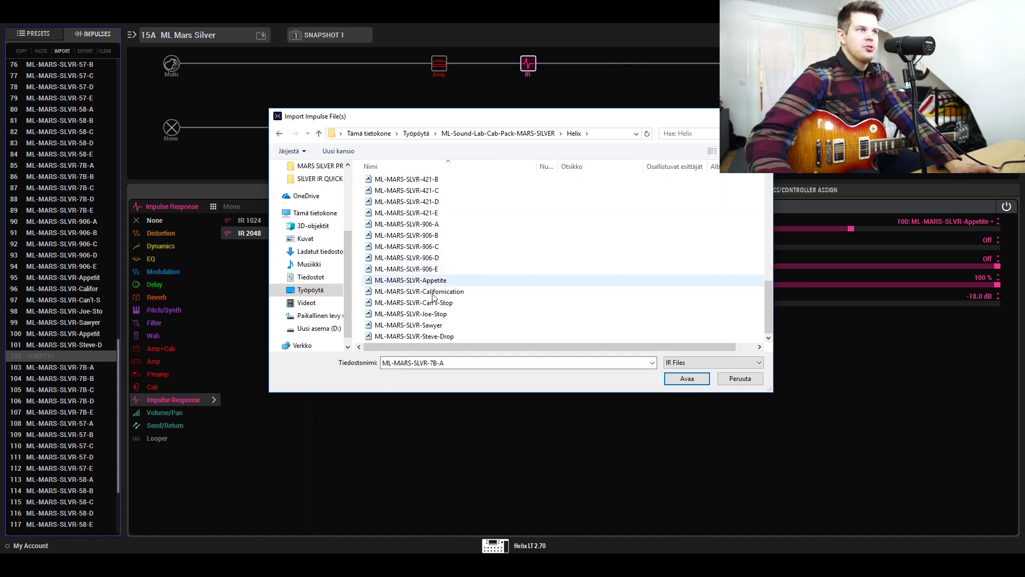
pyautogui.keyDown('shift'); pyautogui.click(433, 336); pyautogui.keyUp('shift')
pyautogui.scroll(10, 466, 312)
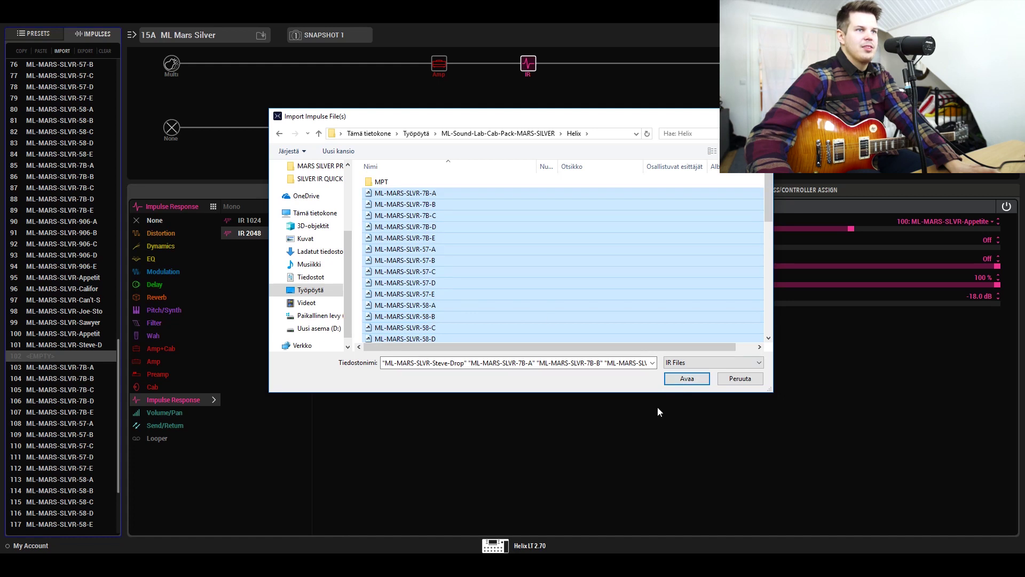
pyautogui.click(393, 182)
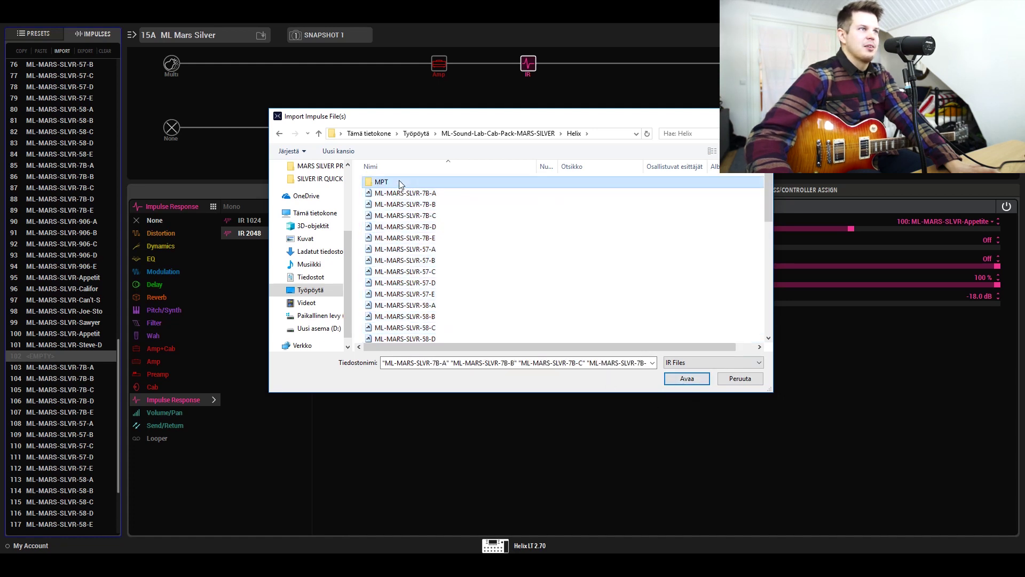
pyautogui.press('Return')
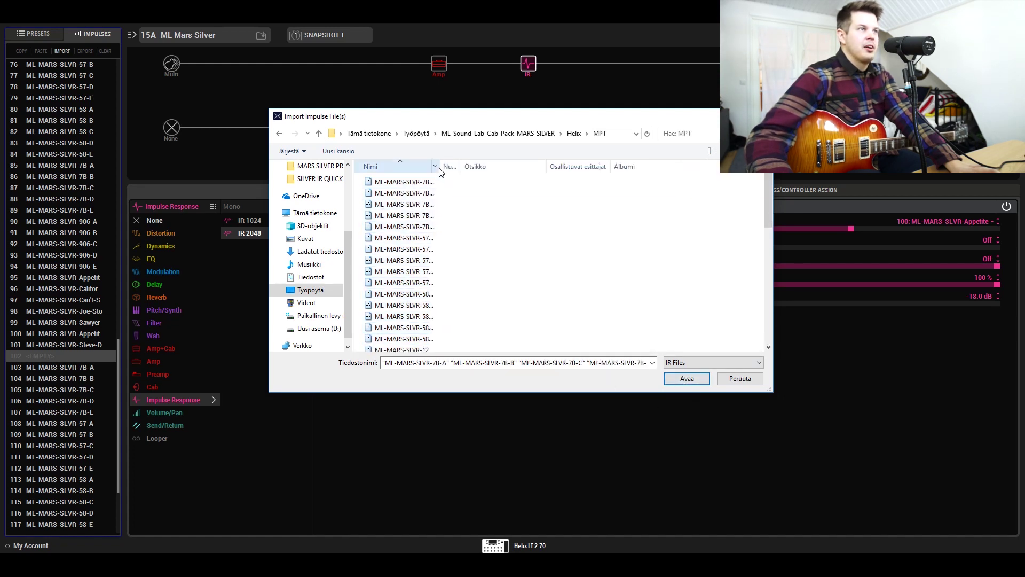
pyautogui.moveTo(480, 167); pyautogui.dragTo(531, 168)
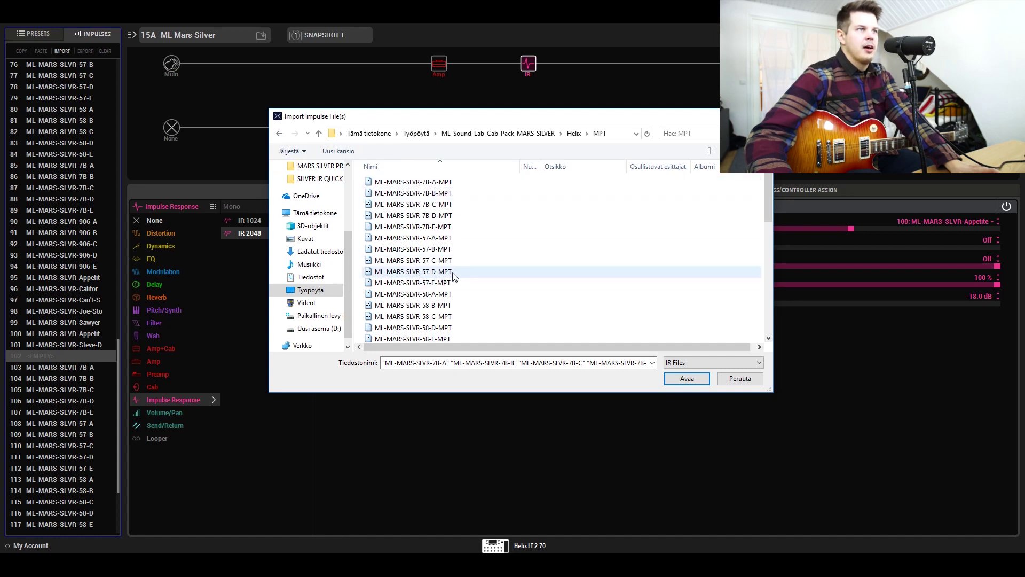
pyautogui.click(280, 136)
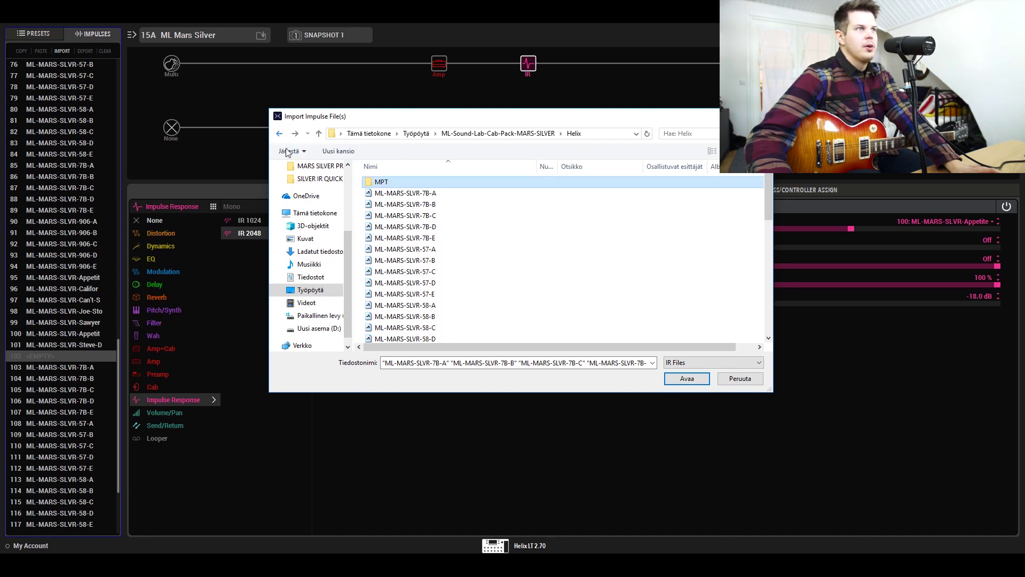
# Select the Mars Silver IR files from ML-MARS-SLVR-7B-A through Steve-Drop and import them.
pyautogui.click(408, 196)
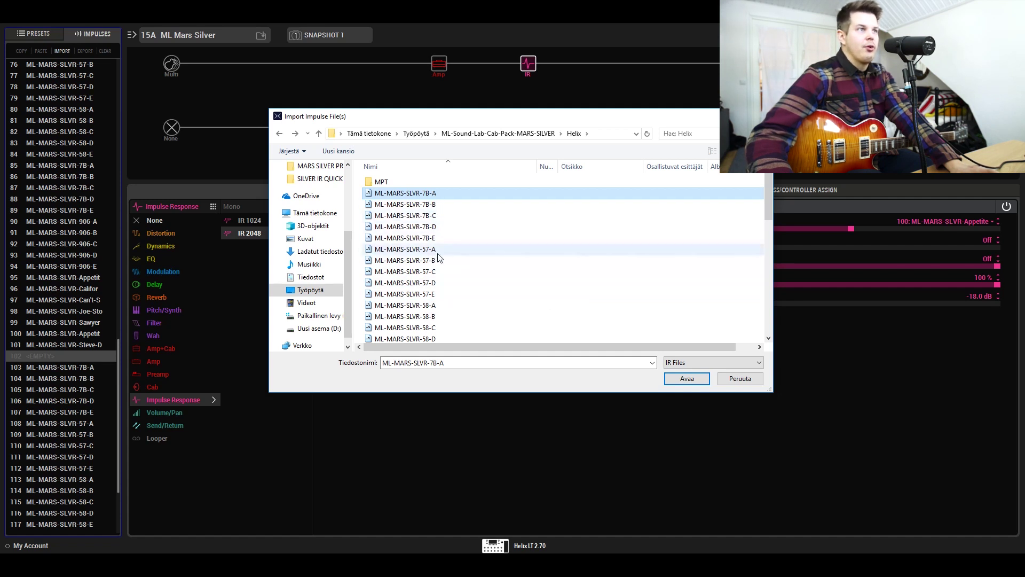
pyautogui.scroll(-5, 438, 272)
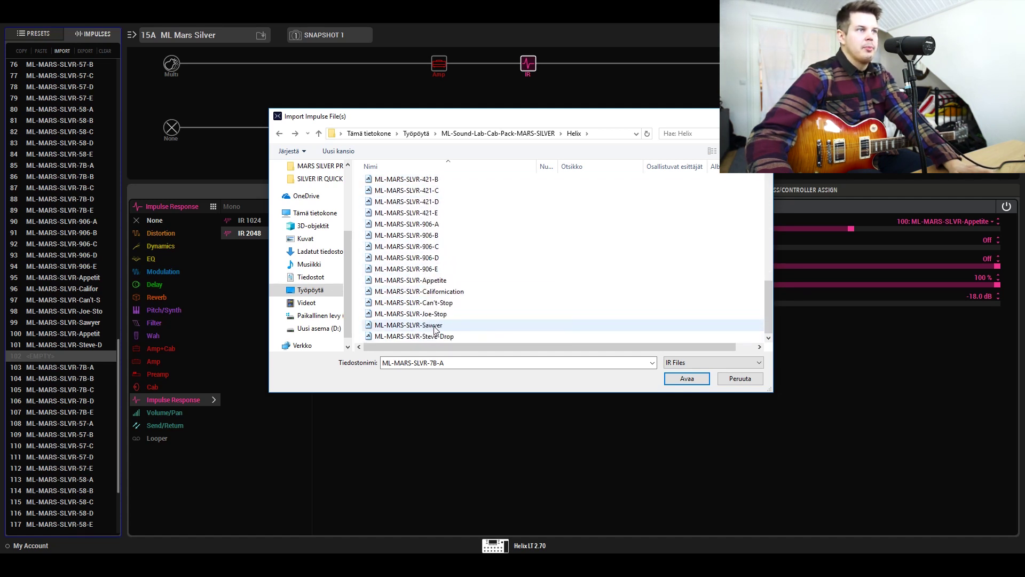
pyautogui.scroll(10, 435, 327)
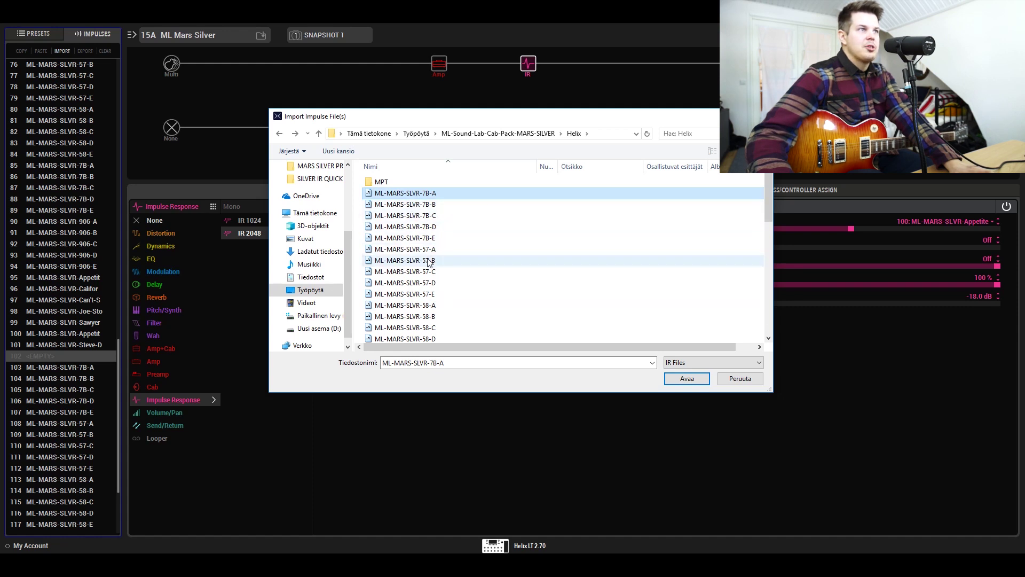
pyautogui.scroll(-10, 424, 257)
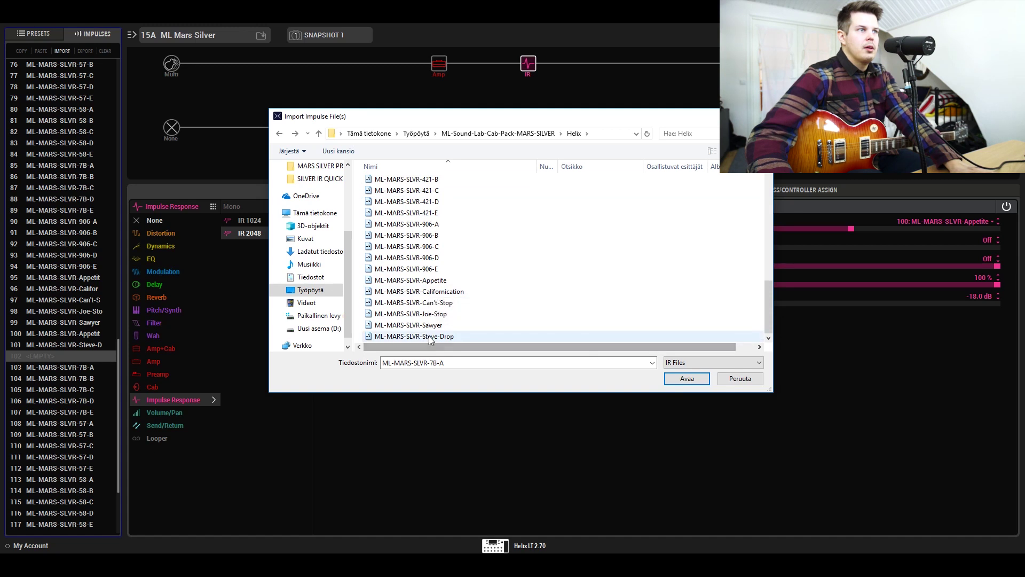
pyautogui.keyDown('shift'); pyautogui.click(429, 336); pyautogui.keyUp('shift')
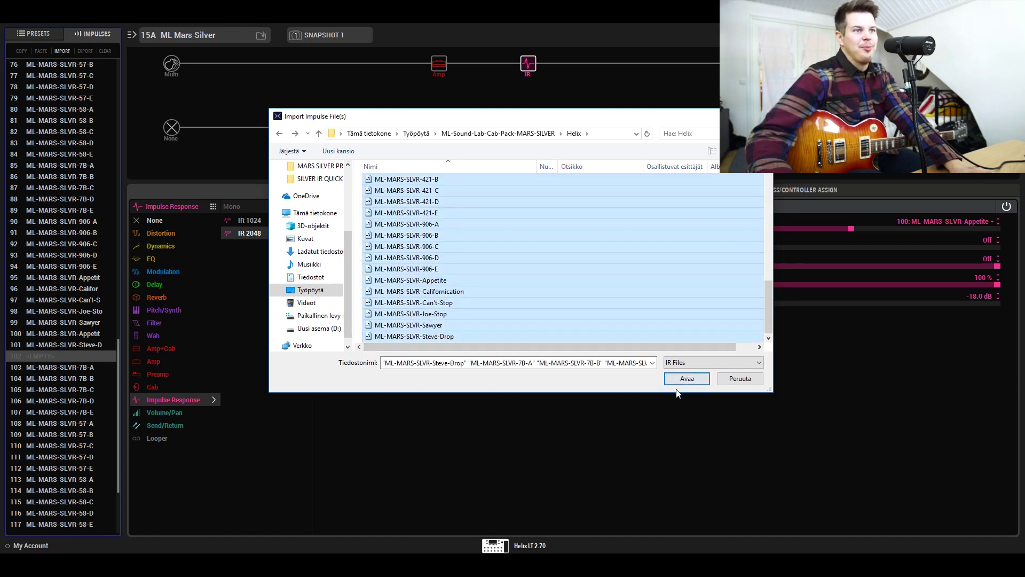
pyautogui.click(686, 379)
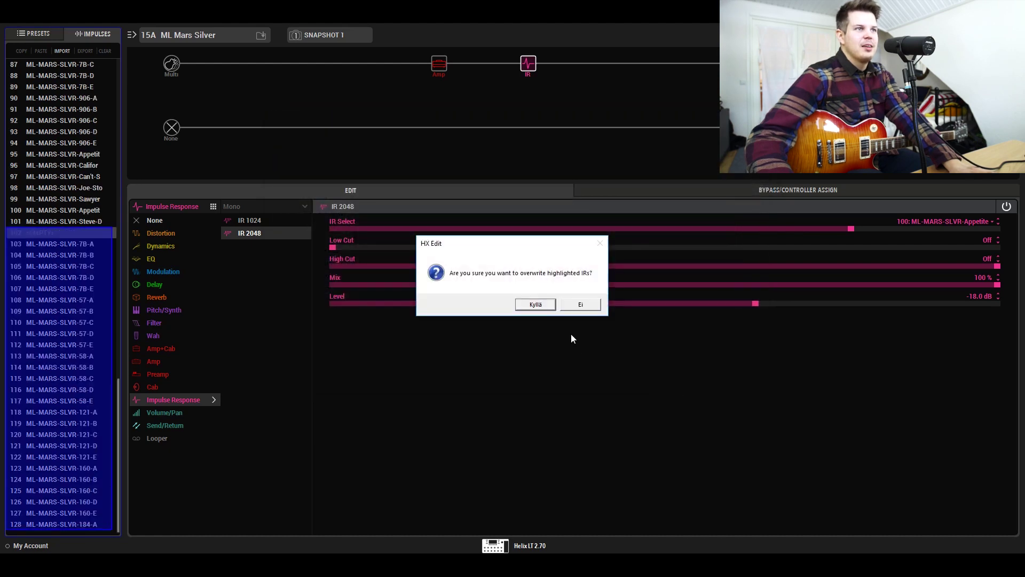
# Confirm overwriting slots 102–128 so the 27 Mars Silver IRs finish importing.
pyautogui.click(535, 306)
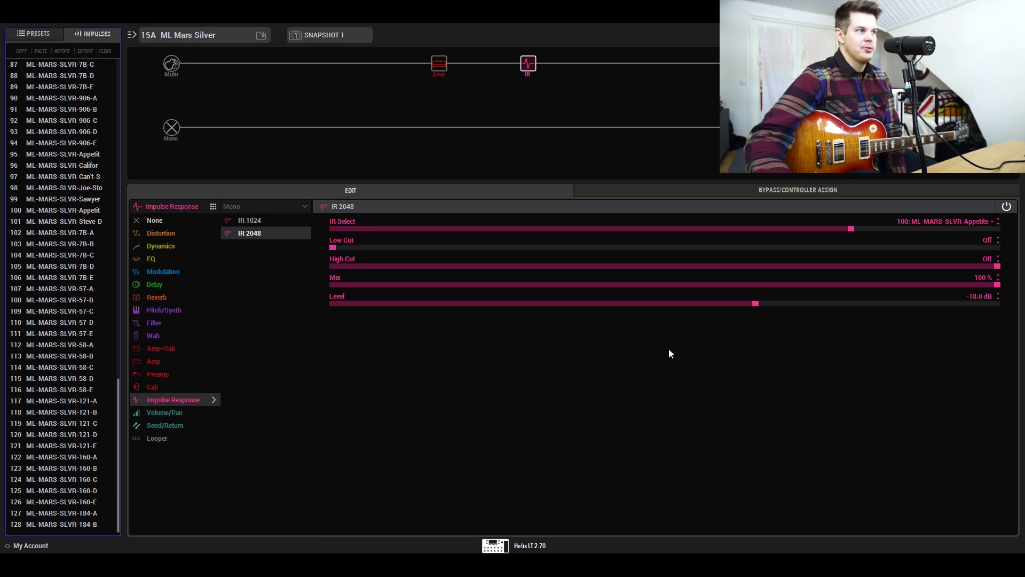
pyautogui.click(949, 219)
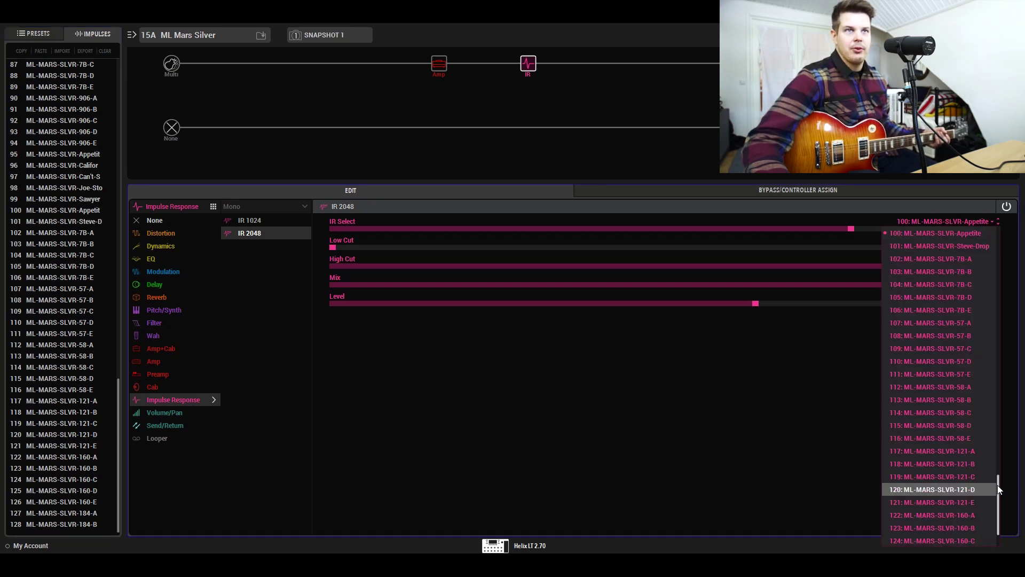
# Keep 27: ML-MEGA-OS-57-A loaded and scroll the IR Select list to the ML-MARS-SLVR entries.
pyautogui.moveTo(997, 484); pyautogui.dragTo(999, 343)
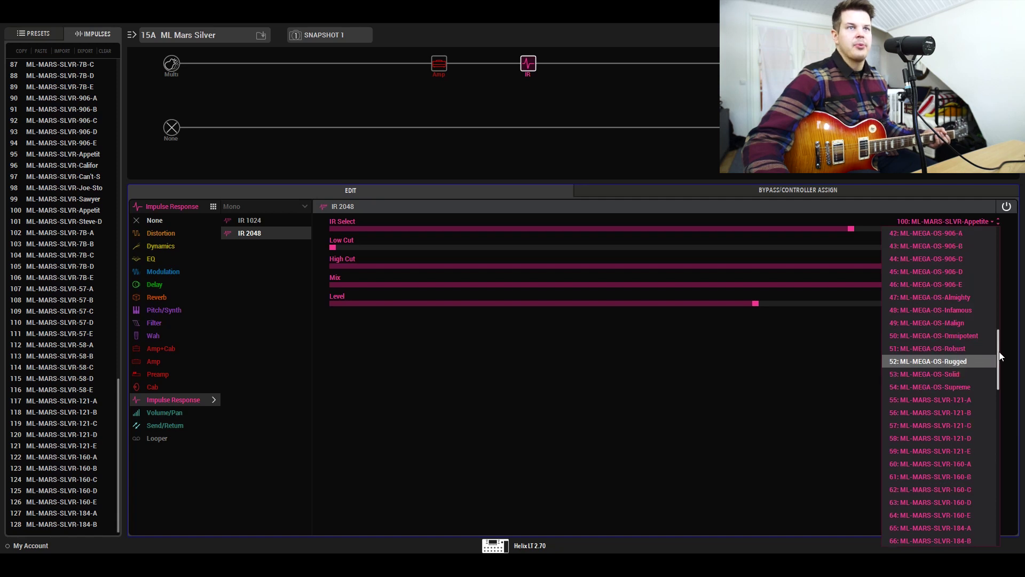
pyautogui.moveTo(997, 353); pyautogui.dragTo(996, 313)
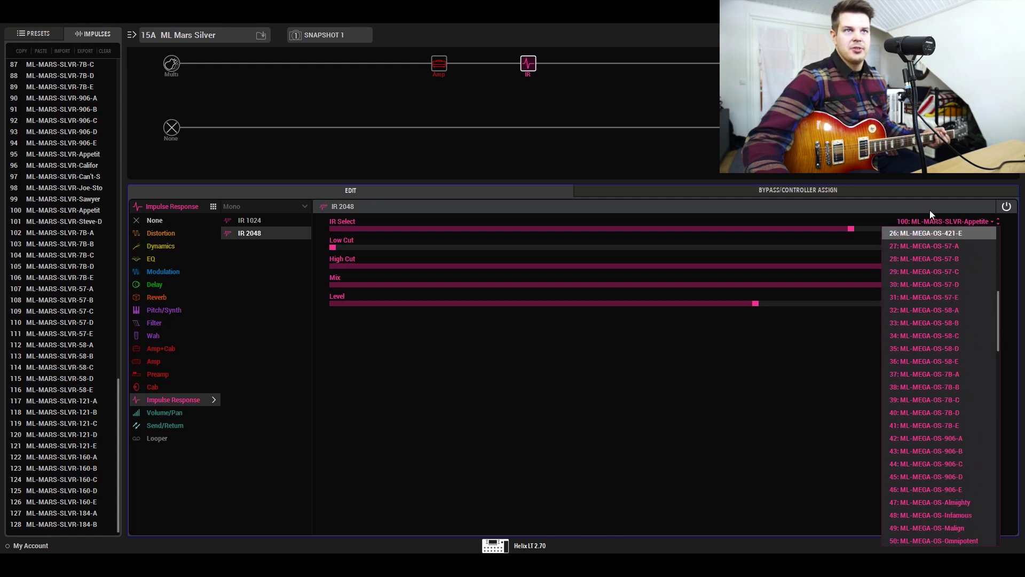
pyautogui.click(946, 246)
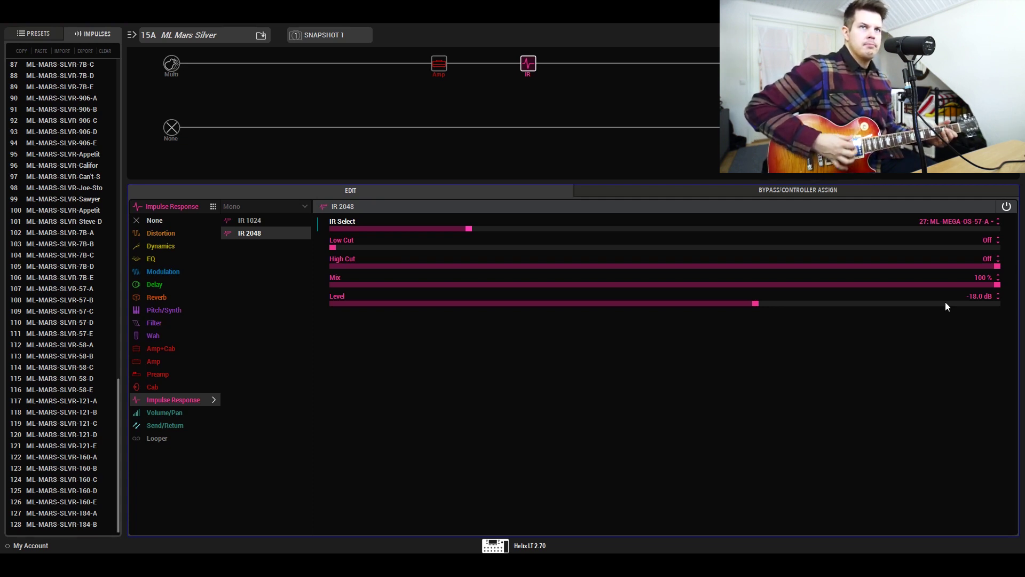
pyautogui.click(973, 222)
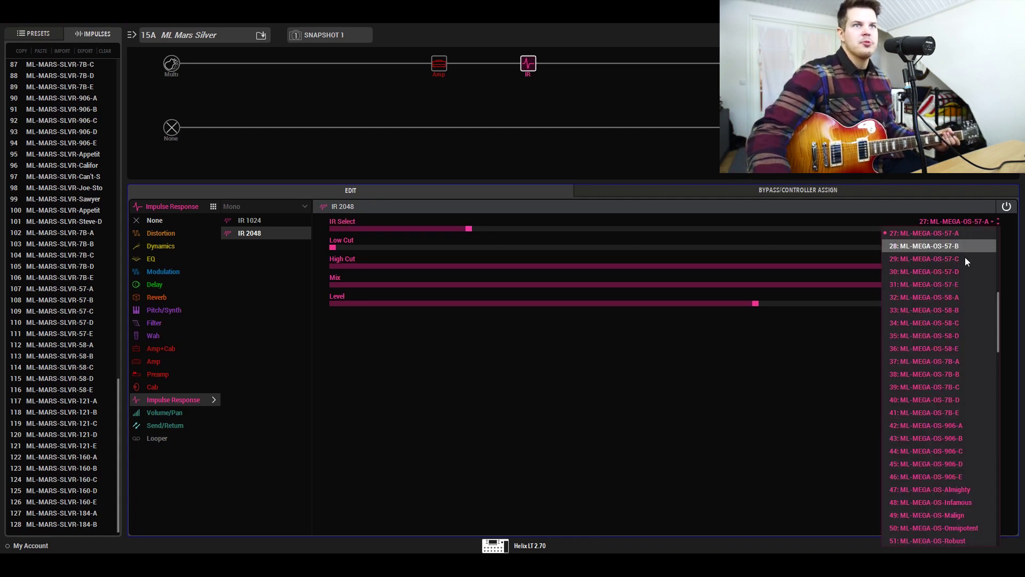
pyautogui.moveTo(999, 321); pyautogui.dragTo(985, 408)
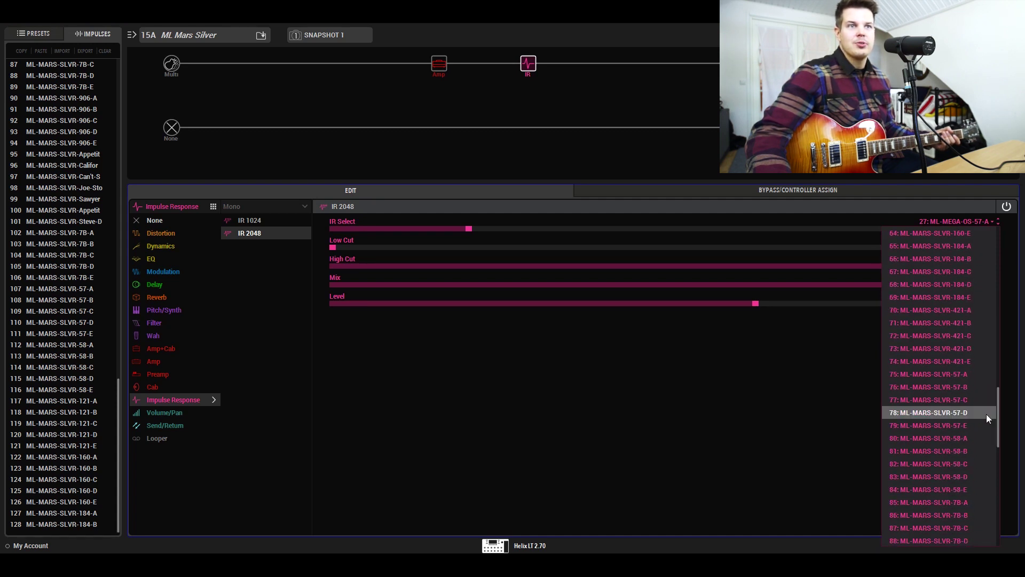
# Load 75: ML-MARS-SLVR-57-A into the IR 2048 block.
pyautogui.click(950, 375)
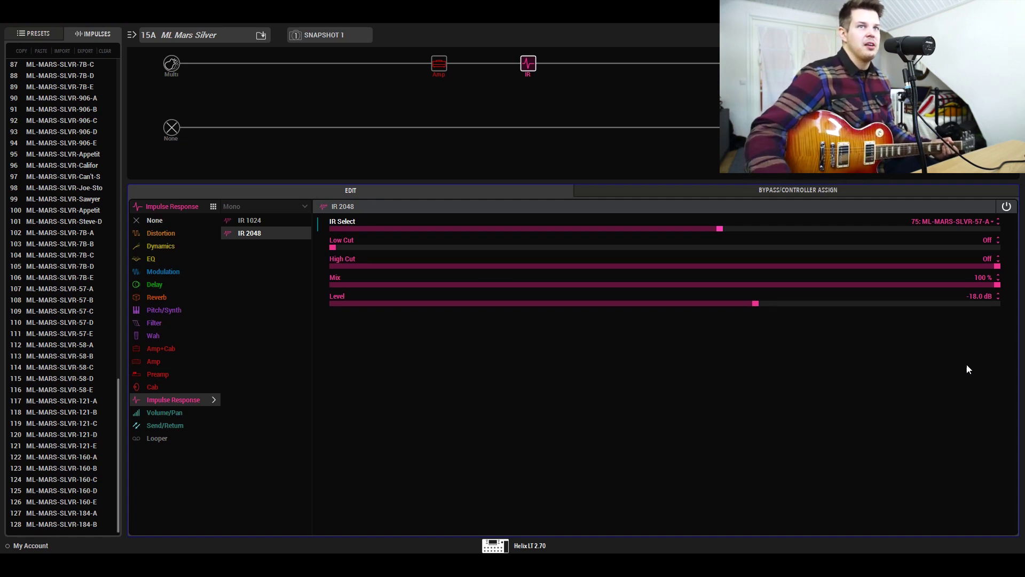
pyautogui.click(975, 222)
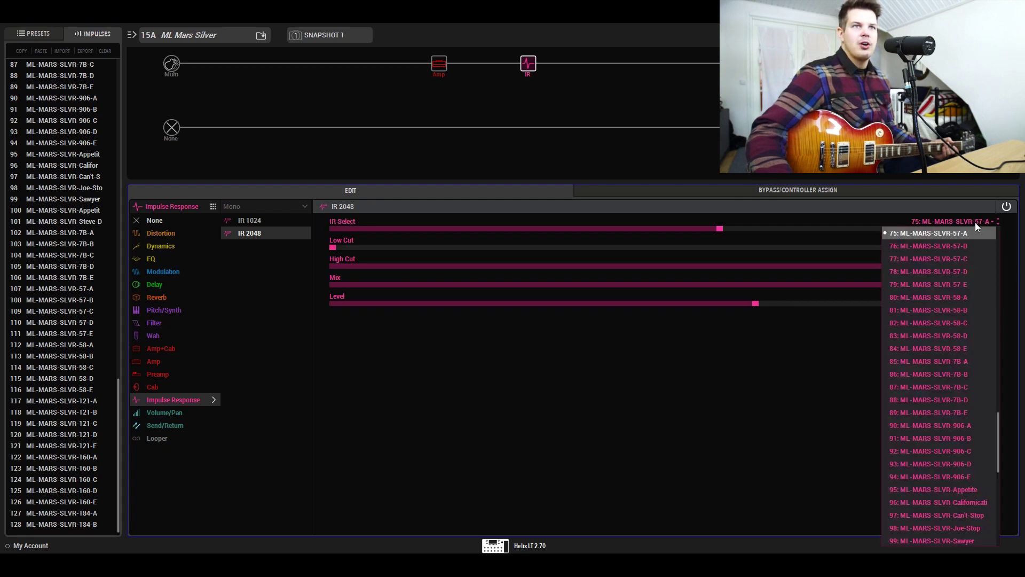
pyautogui.moveTo(975, 222); pyautogui.dragTo(943, 336)
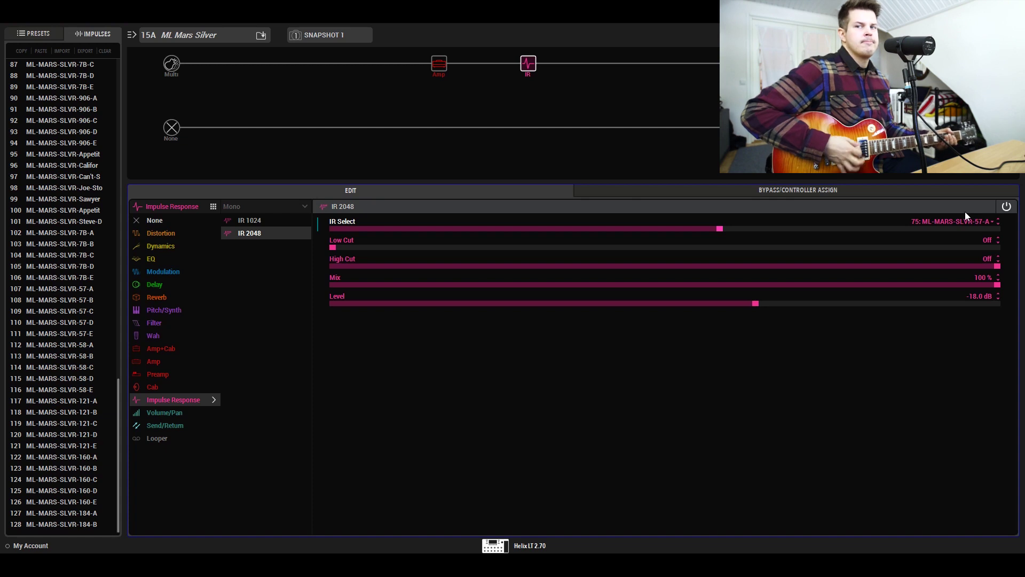
# Step through IRs 76, 77 and 78 up to 79: ML-MARS-SLVR-57-E.
pyautogui.click(1000, 218)
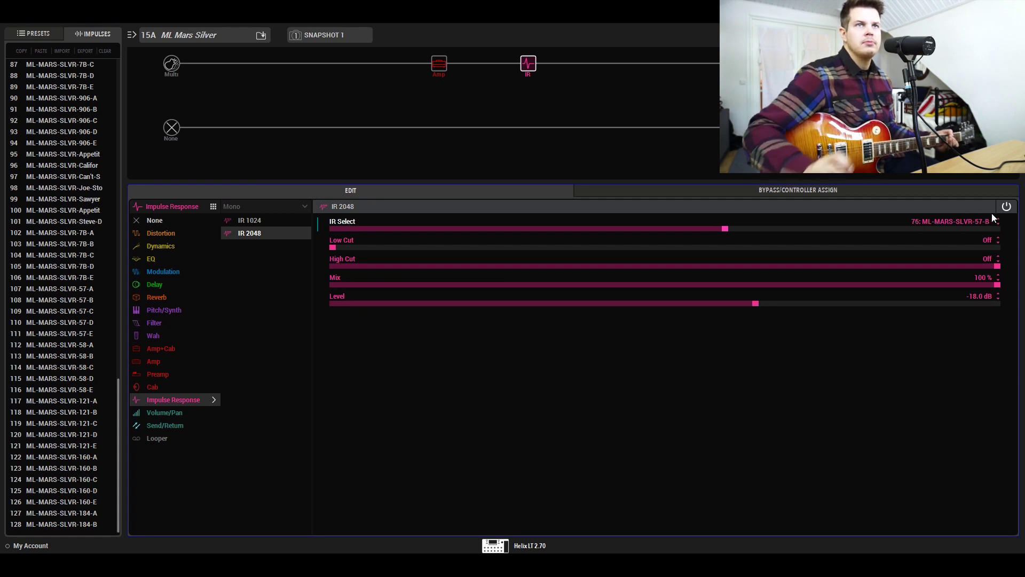
pyautogui.click(998, 219)
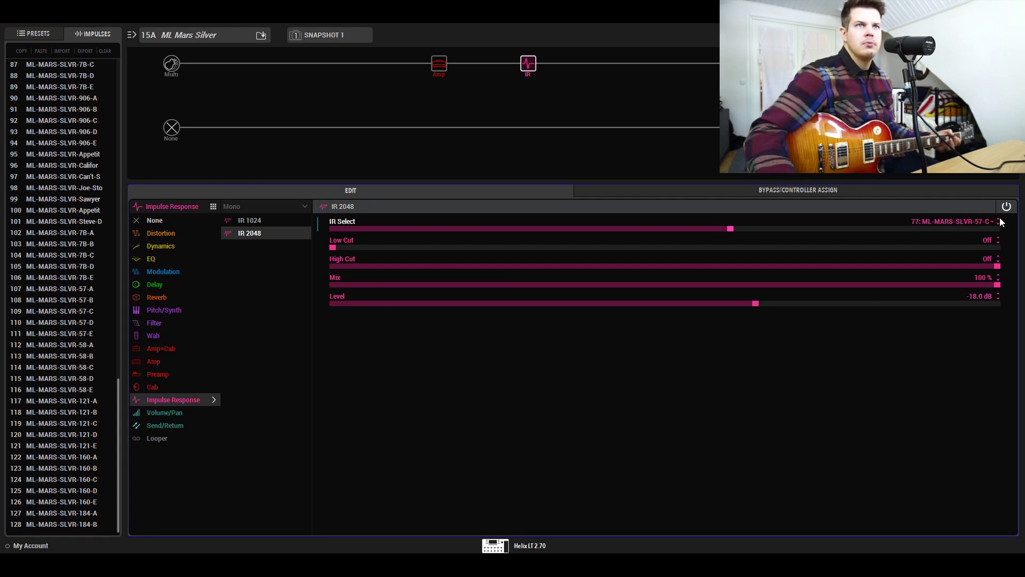
pyautogui.click(999, 217)
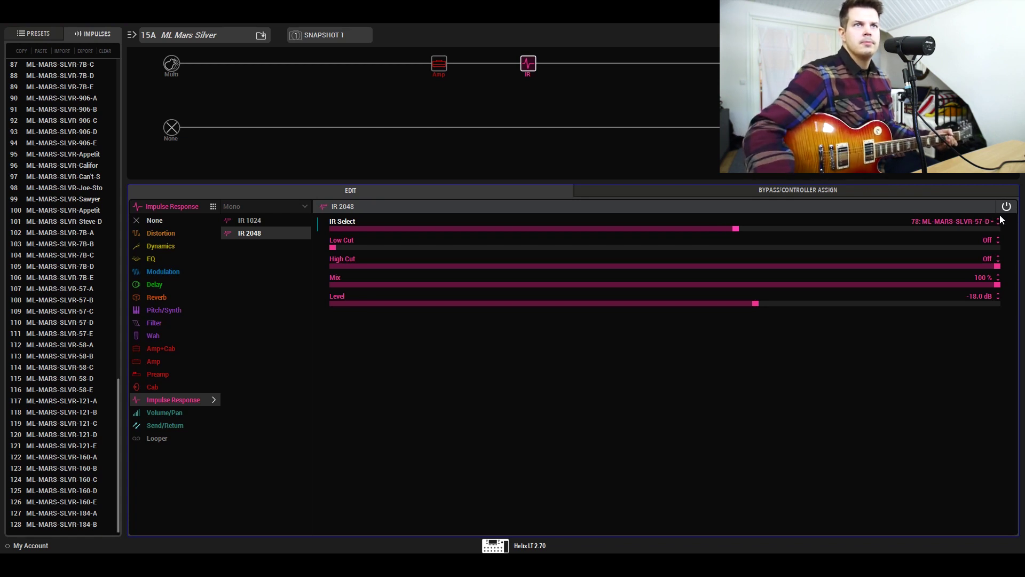
pyautogui.click(997, 218)
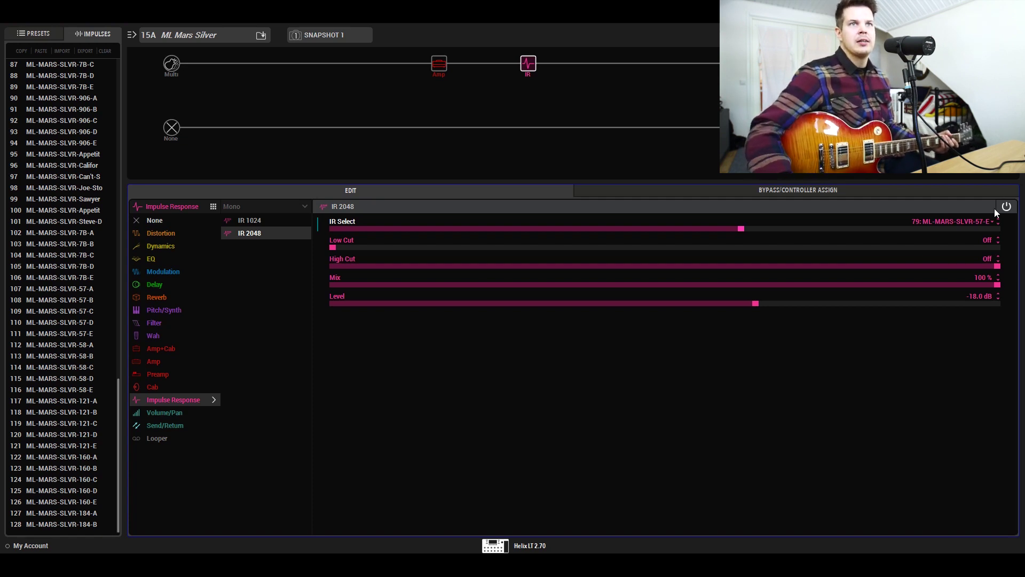
# Scroll up the IR Select list and load 59: ML-MARS-SLVR-121-E.
pyautogui.click(980, 222)
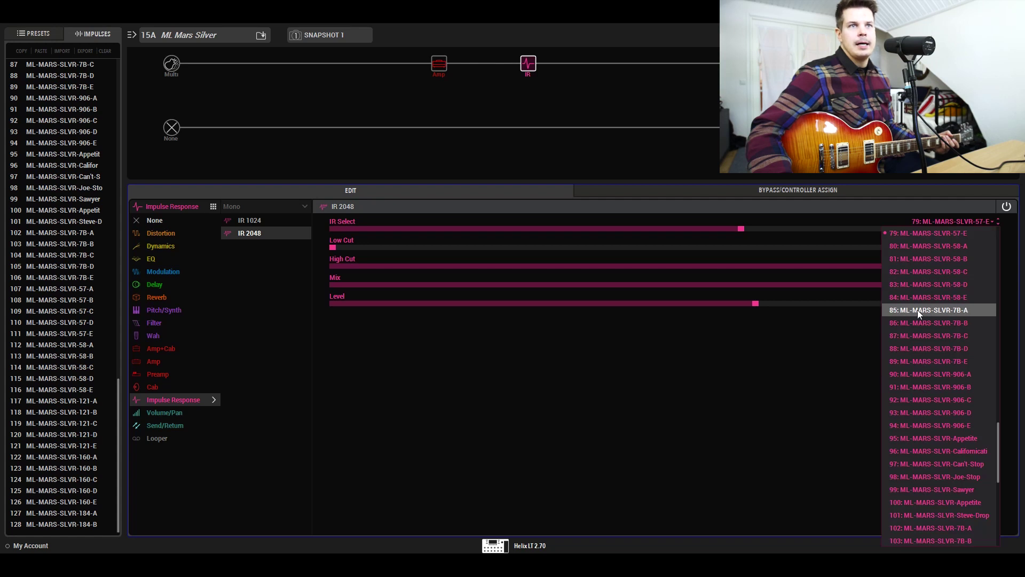
pyautogui.scroll(5, 945, 305)
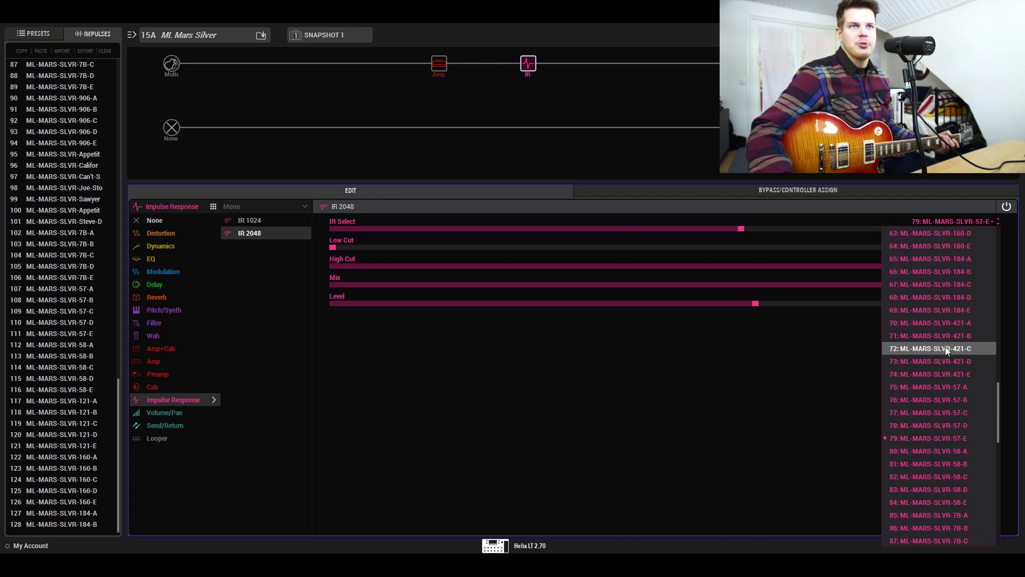
pyautogui.scroll(3, 950, 356)
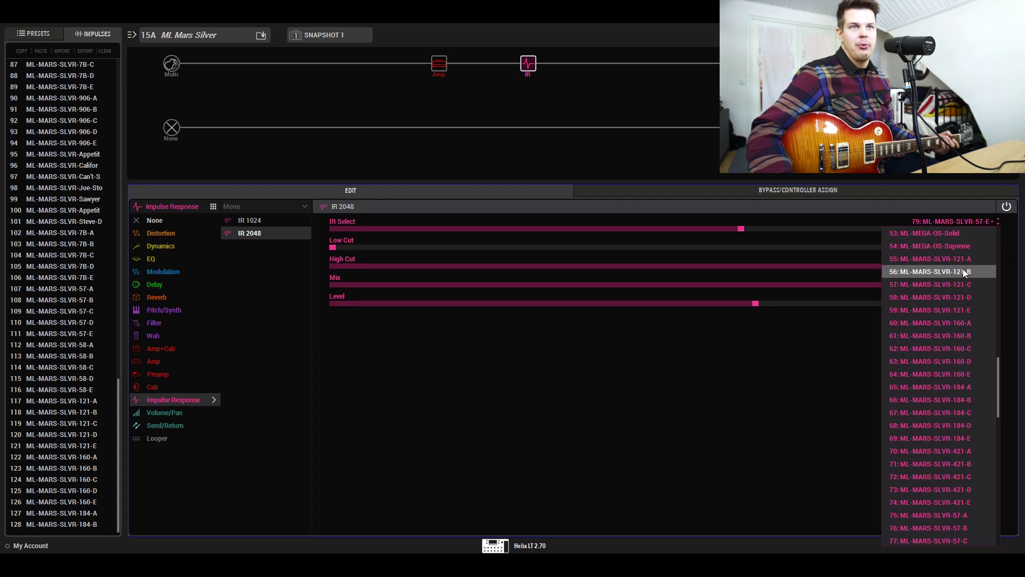
pyautogui.click(957, 310)
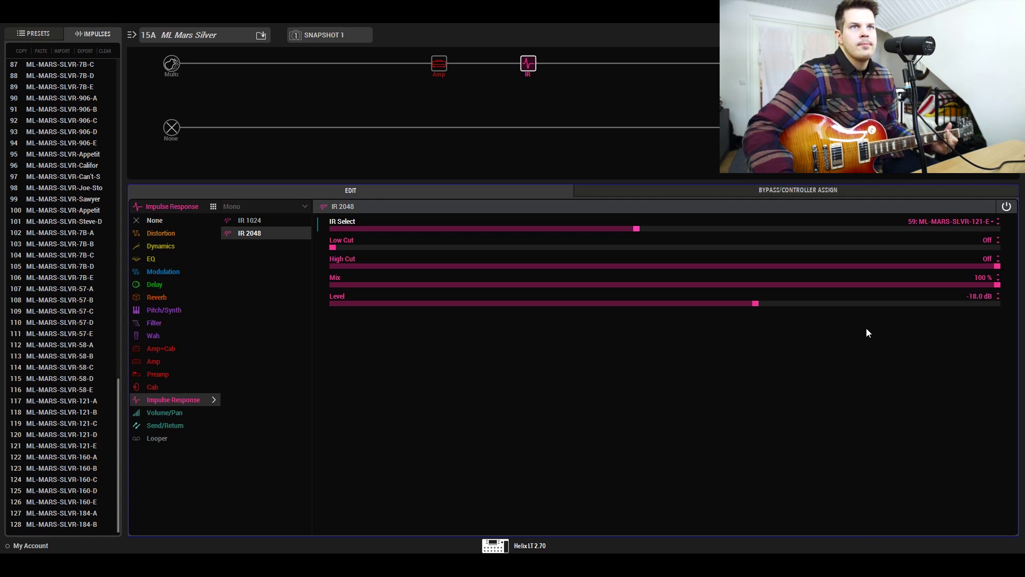
# Audition 64: ML-MARS-SLVR-160-E, then load 69: ML-MARS-SLVR-184-E.
pyautogui.click(987, 221)
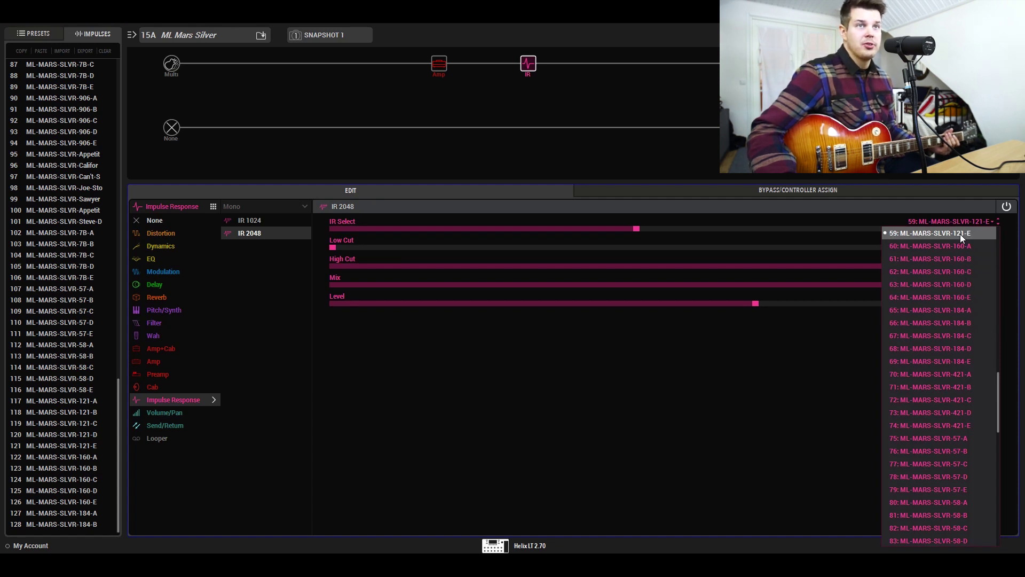
pyautogui.click(960, 296)
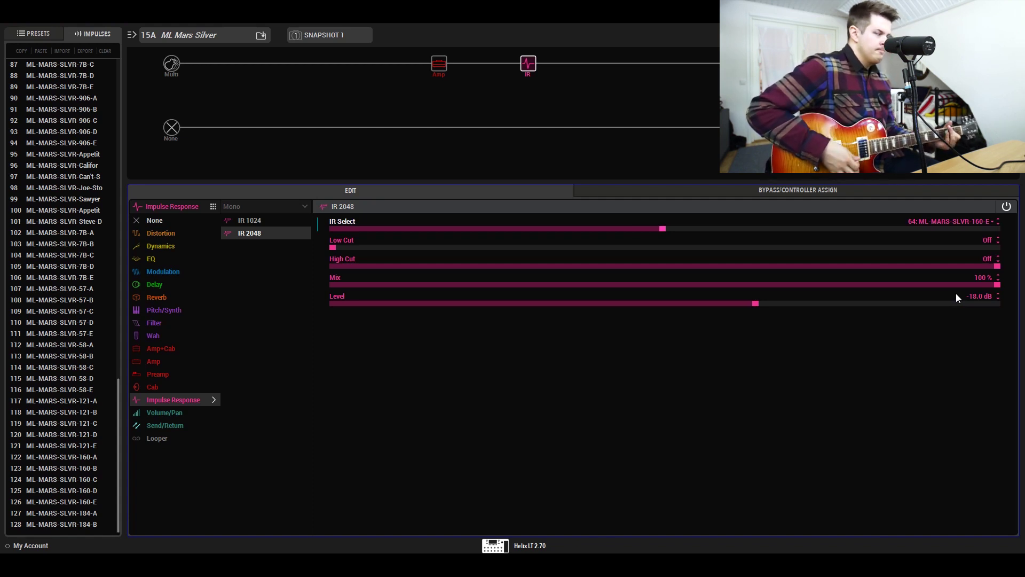
pyautogui.click(982, 221)
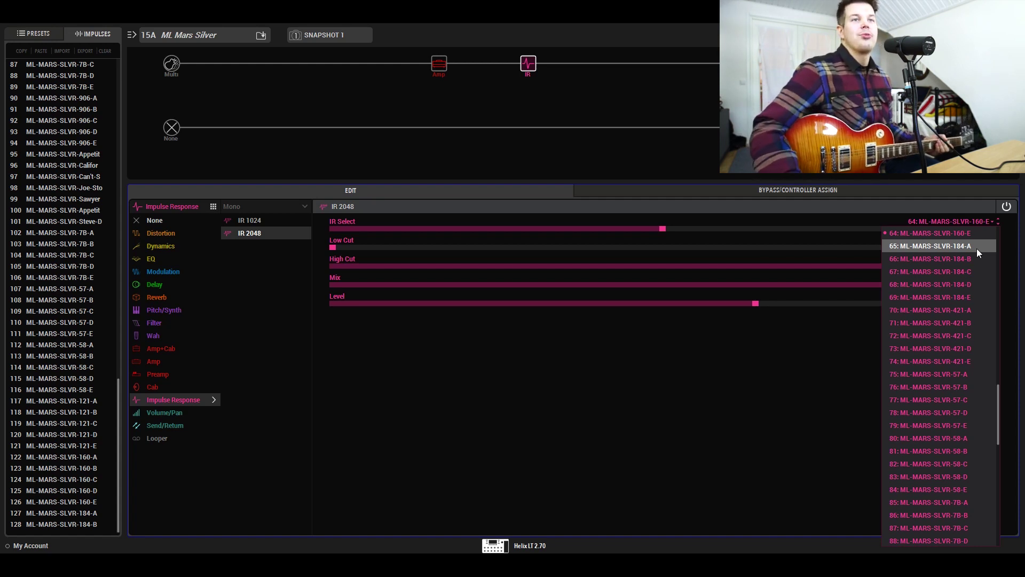
pyautogui.click(961, 296)
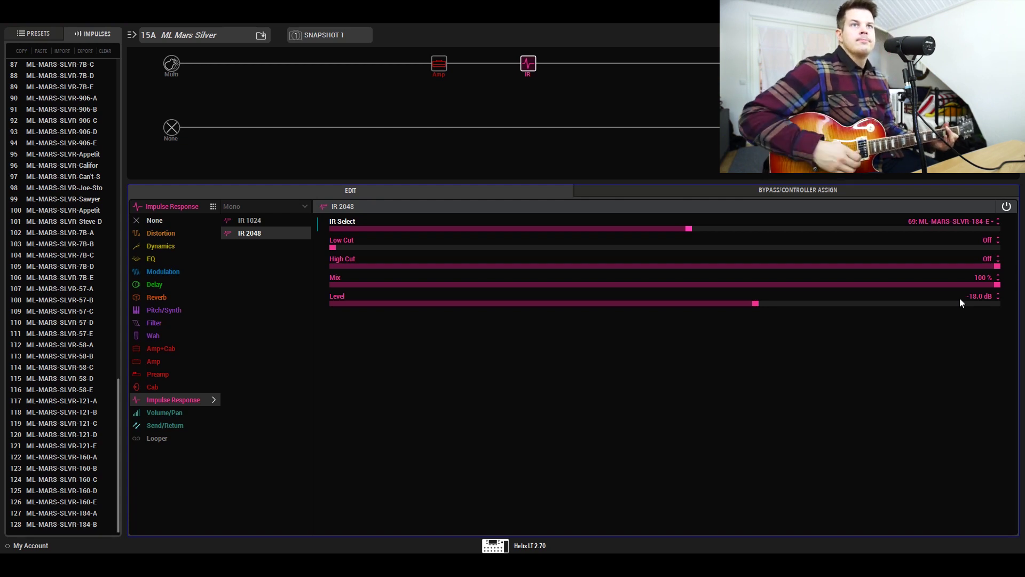
# Load 70: ML-MARS-SLVR-421-A, then step up to 71: ML-MARS-SLVR-421-B.
pyautogui.click(985, 221)
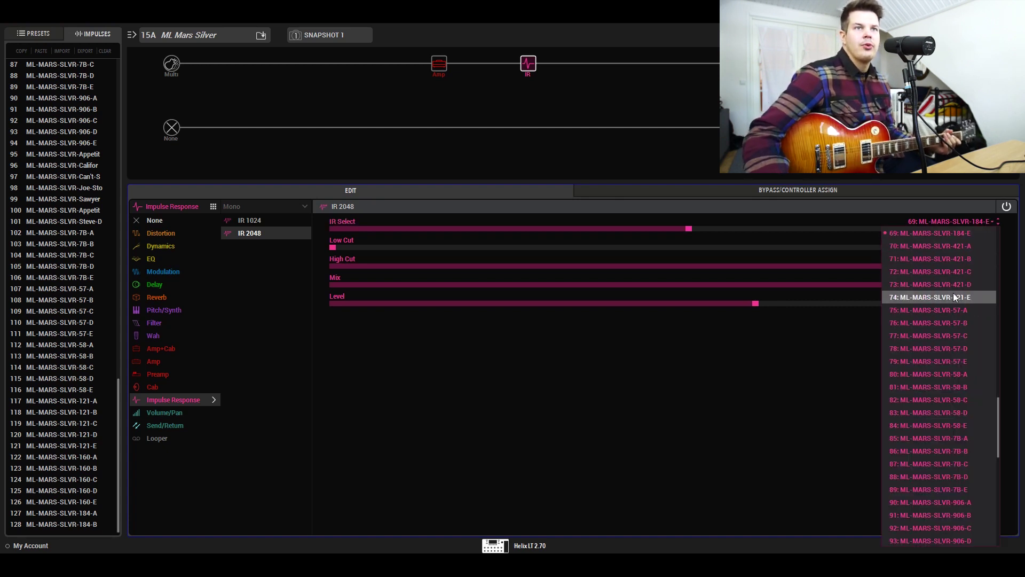
pyautogui.click(952, 246)
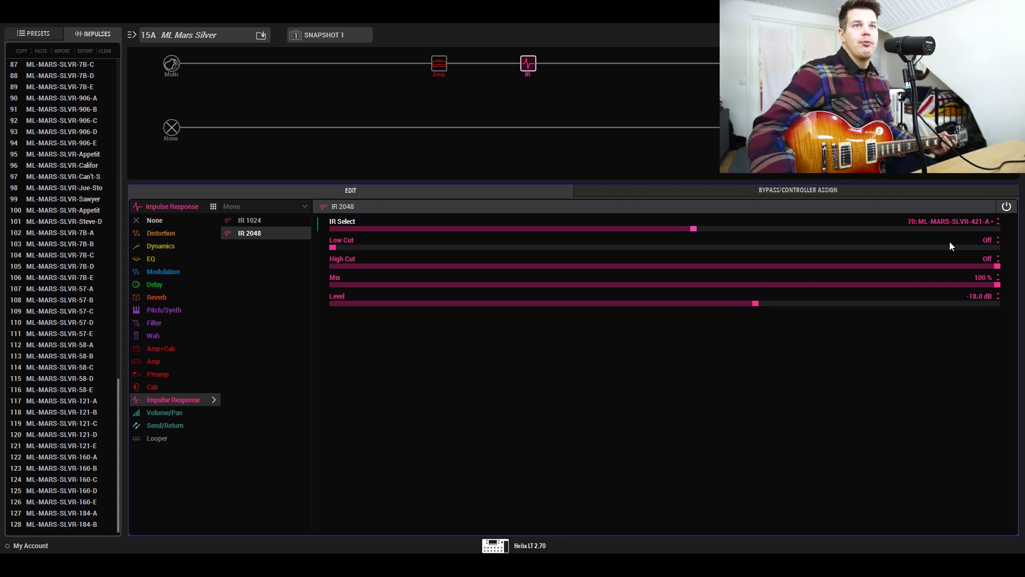
pyautogui.click(996, 218)
# Audition 72: 421-C and 82: ML-MARS-SLVR-58-C, ending on 85: ML-MARS-SLVR-7B-A.
pyautogui.click(998, 218)
pyautogui.click(993, 221)
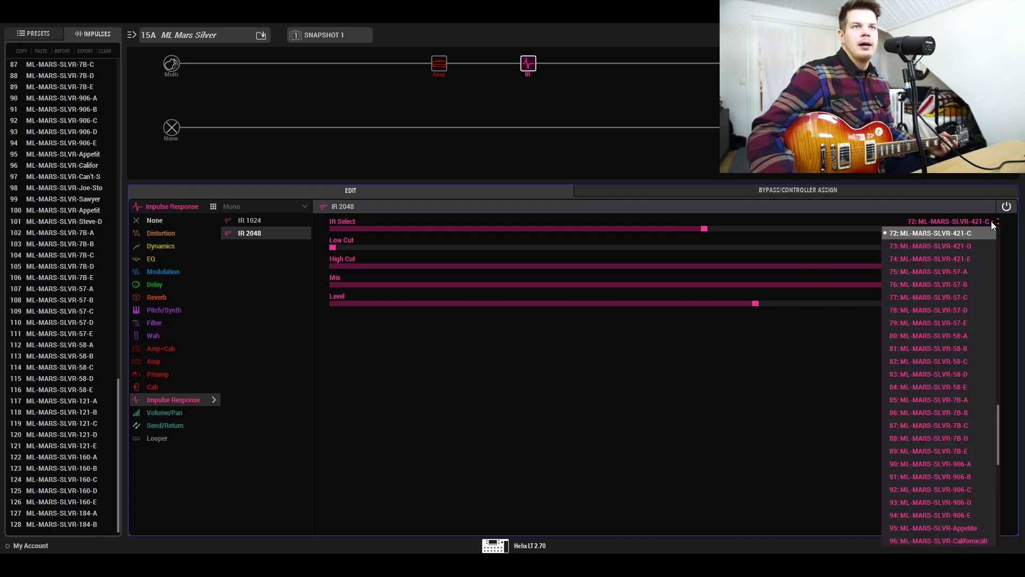
pyautogui.click(963, 362)
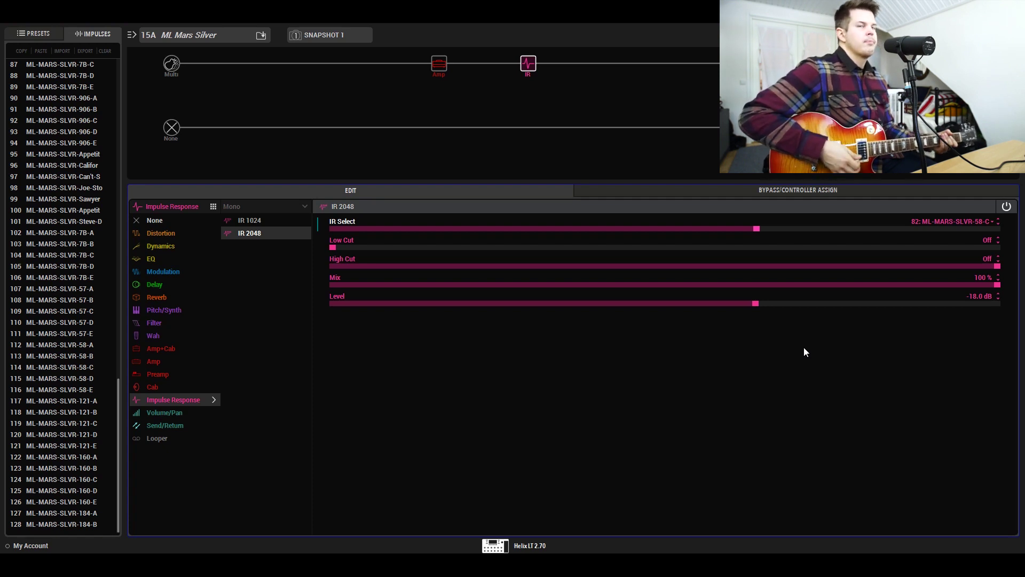
pyautogui.click(983, 222)
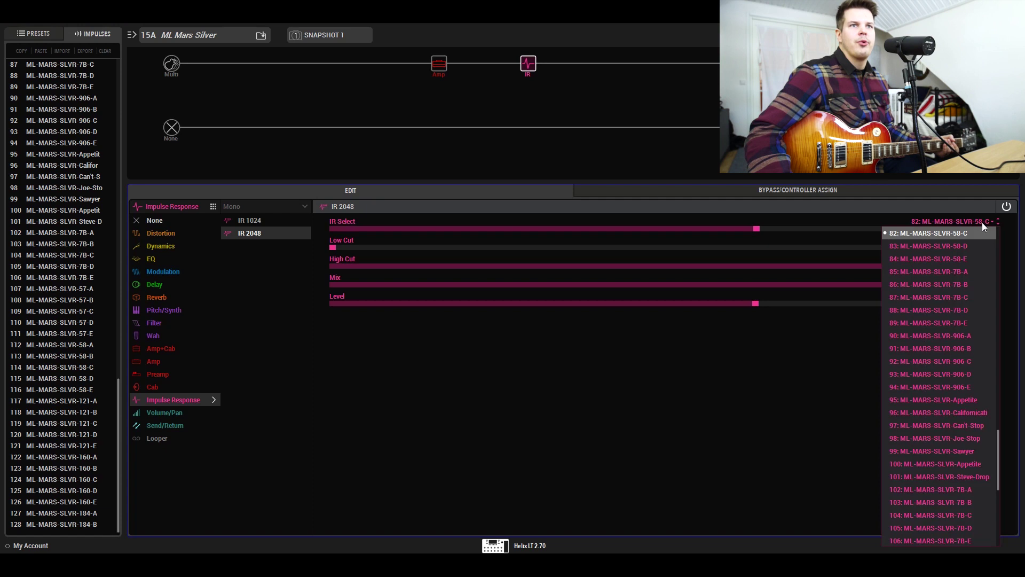
pyautogui.click(959, 273)
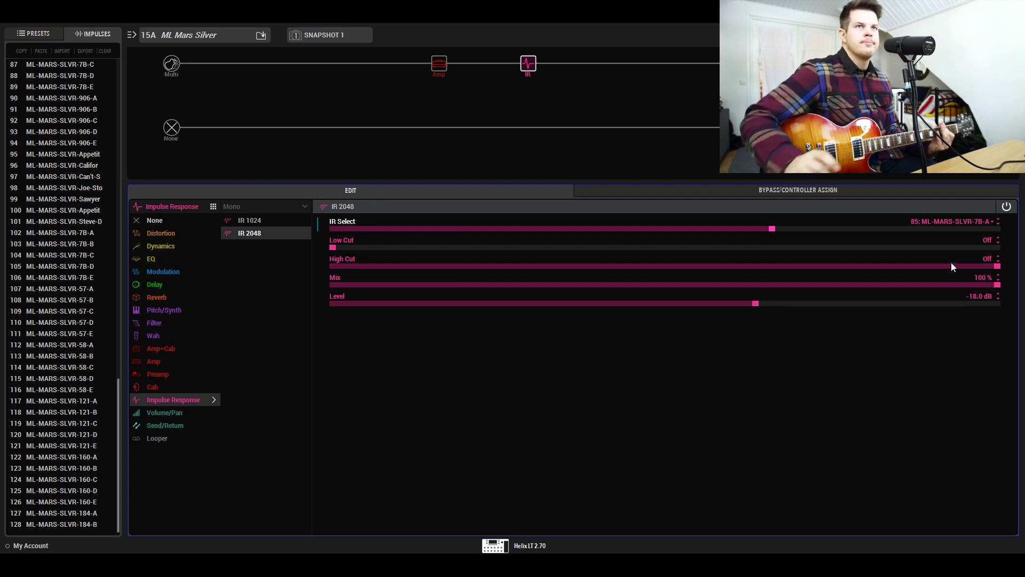
# Load 90: ML-MARS-SLVR-906-A from the IR Select list, replacing 85: 7B-A.
pyautogui.click(992, 221)
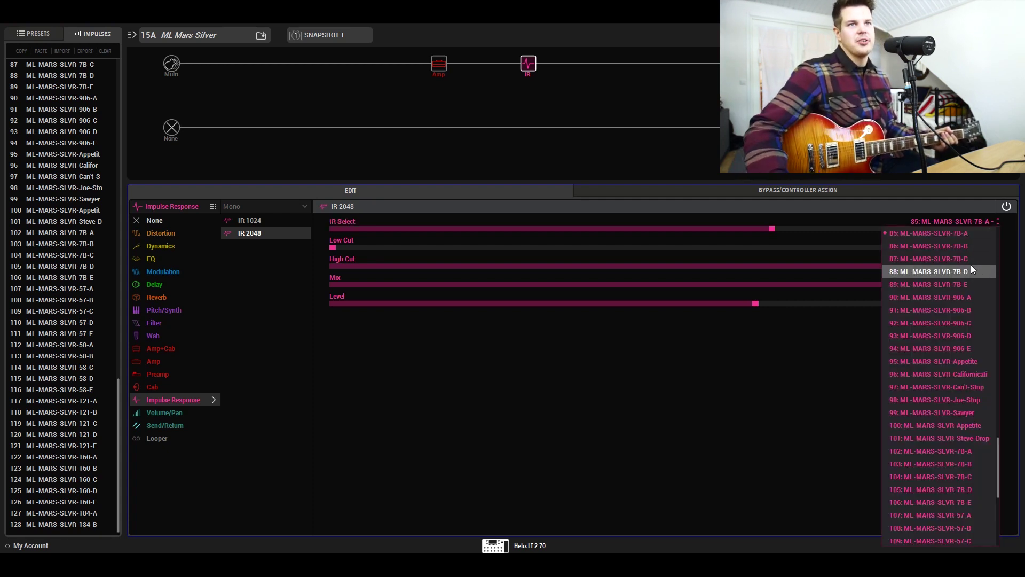
pyautogui.click(956, 299)
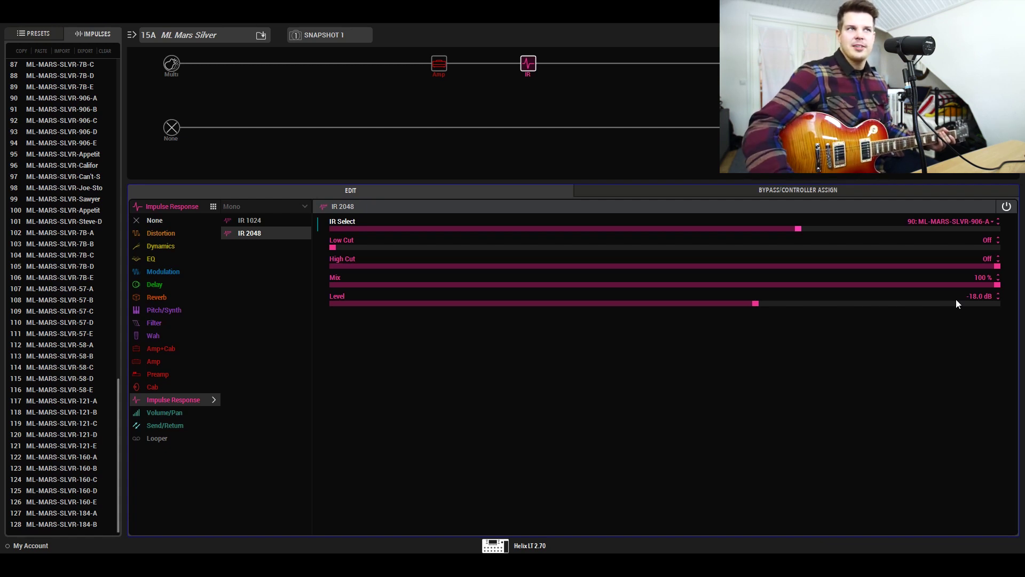
pyautogui.click(988, 223)
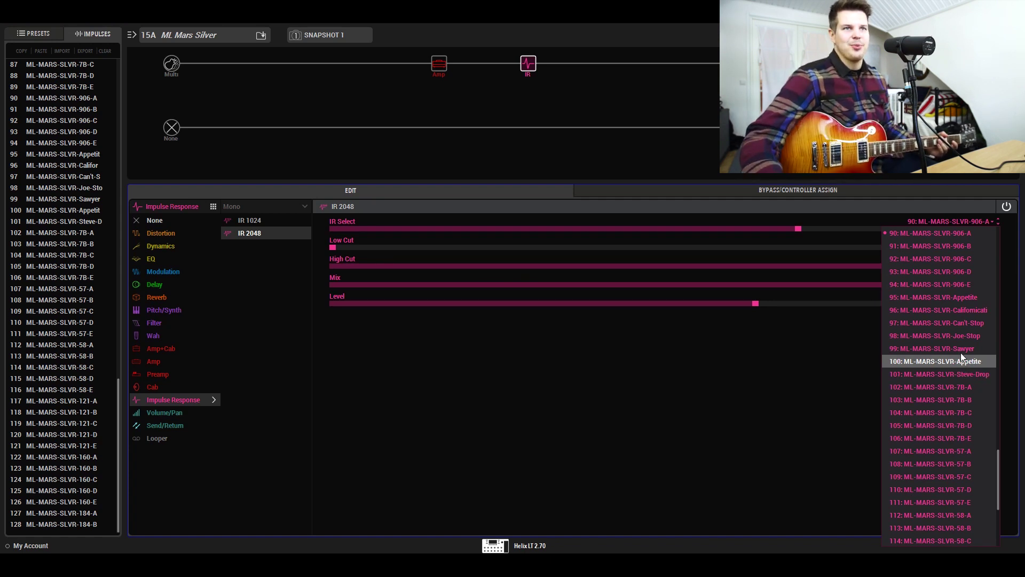
# Load IR 95: ML-MARS-SLVR-Appetite into the IR 2048 block, then select the empty slot after it.
pyautogui.click(958, 297)
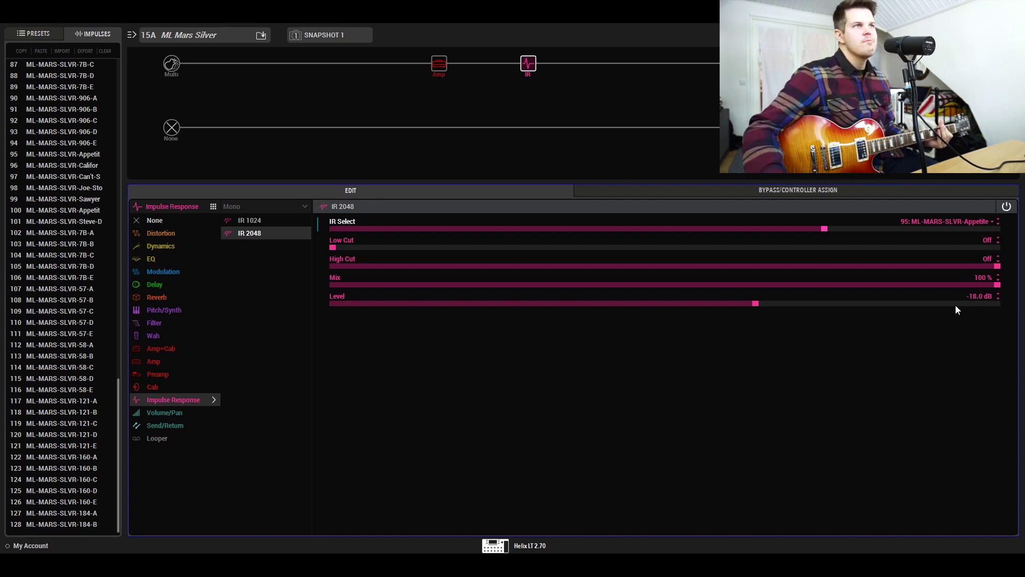
pyautogui.click(620, 64)
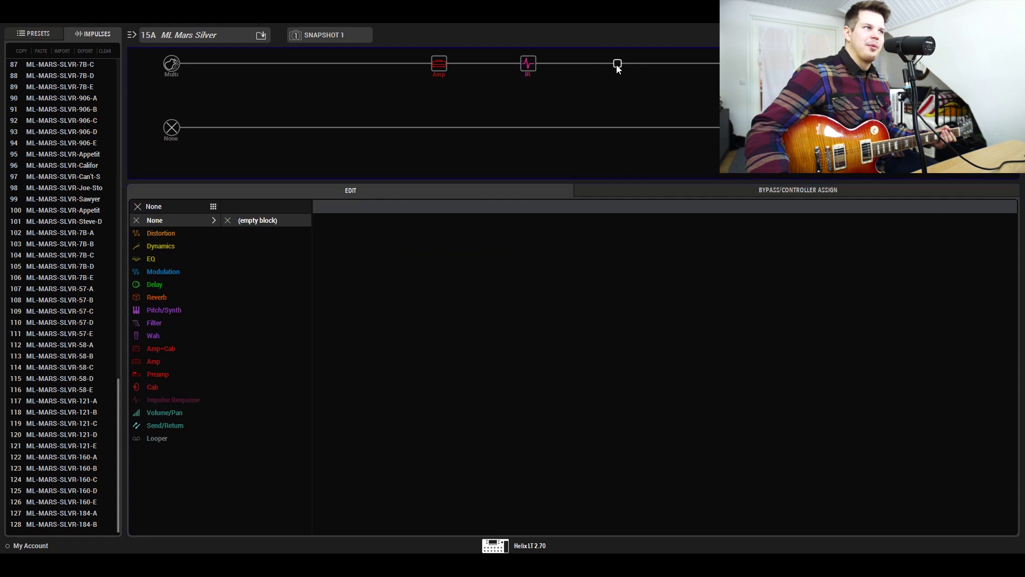
# Place a Reverb > Legacy > Hall block after the IR and raise its Decay to 7.6.
pyautogui.click(162, 298)
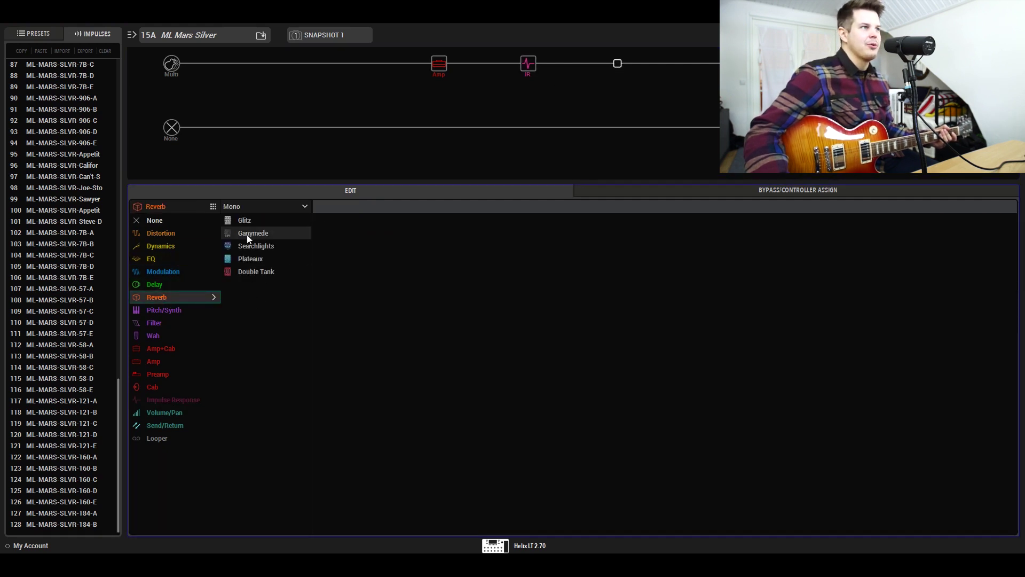
pyautogui.click(304, 206)
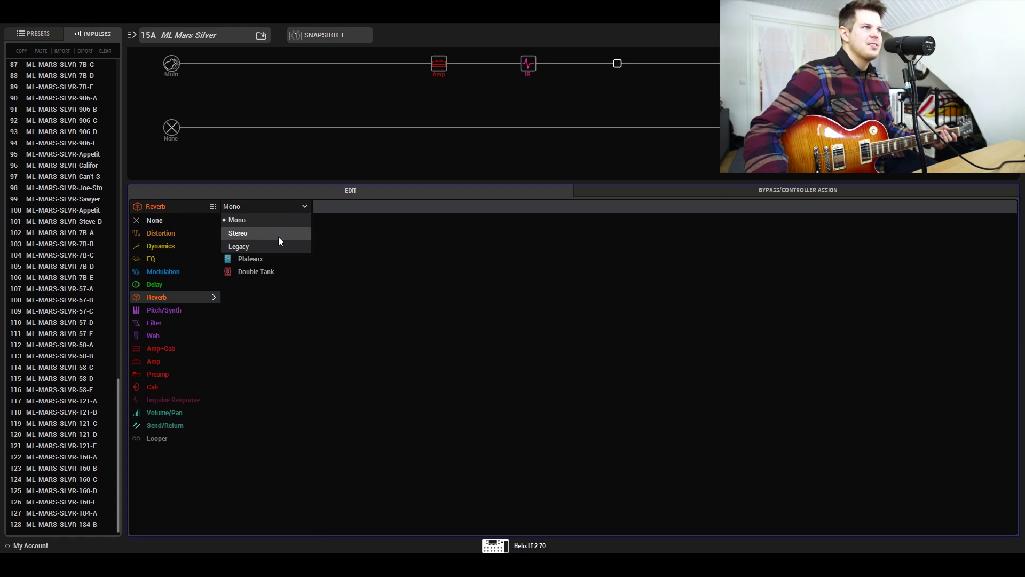
pyautogui.click(278, 246)
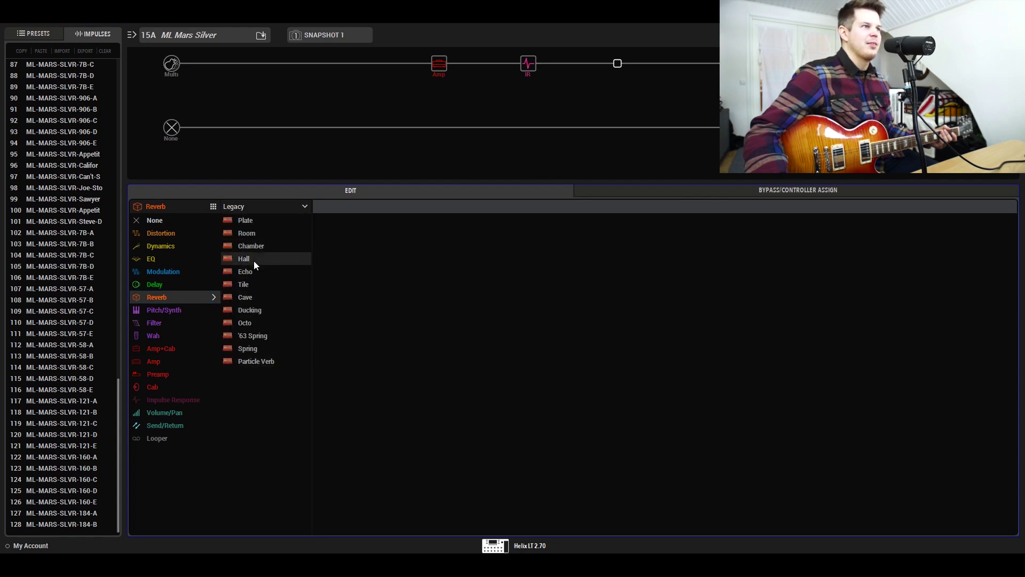
pyautogui.click(254, 261)
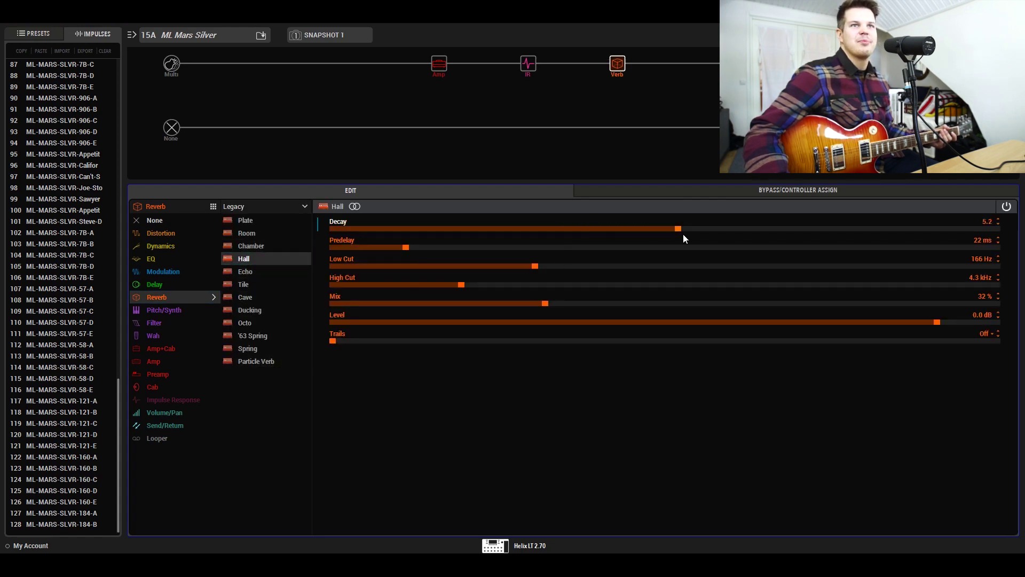
pyautogui.moveTo(684, 238); pyautogui.dragTo(837, 228)
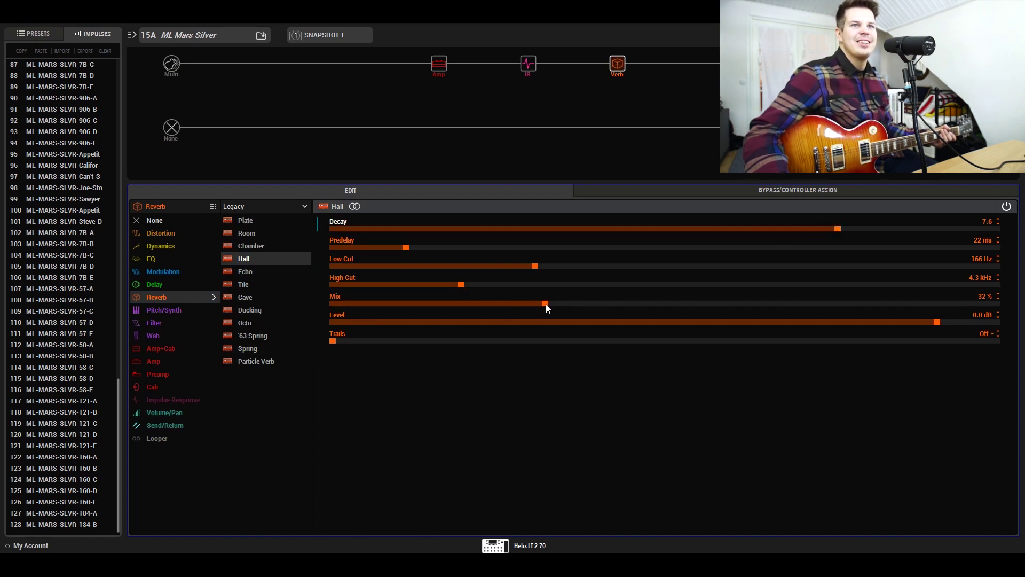
pyautogui.moveTo(527, 64)
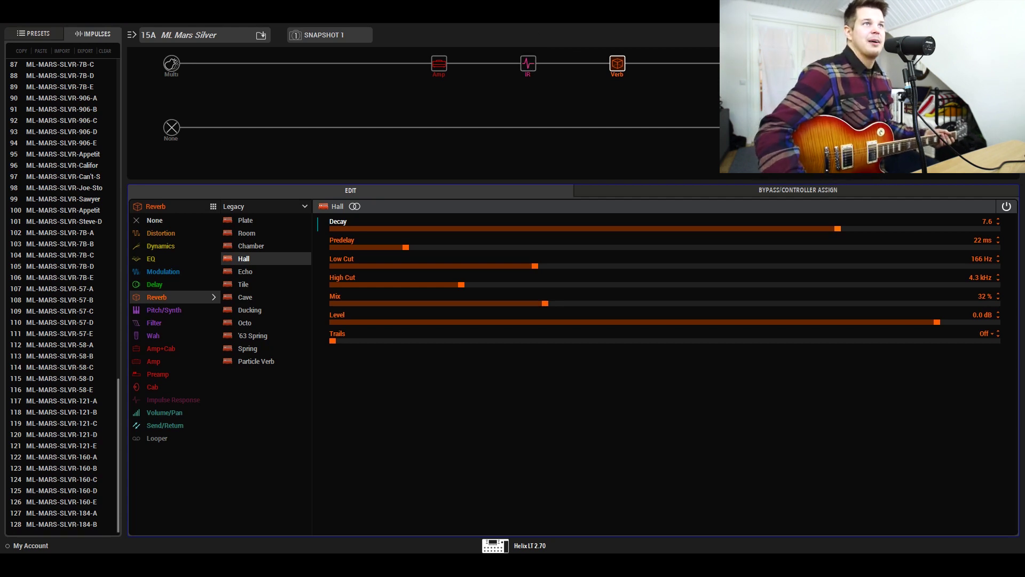
pyautogui.rightClick(617, 63)
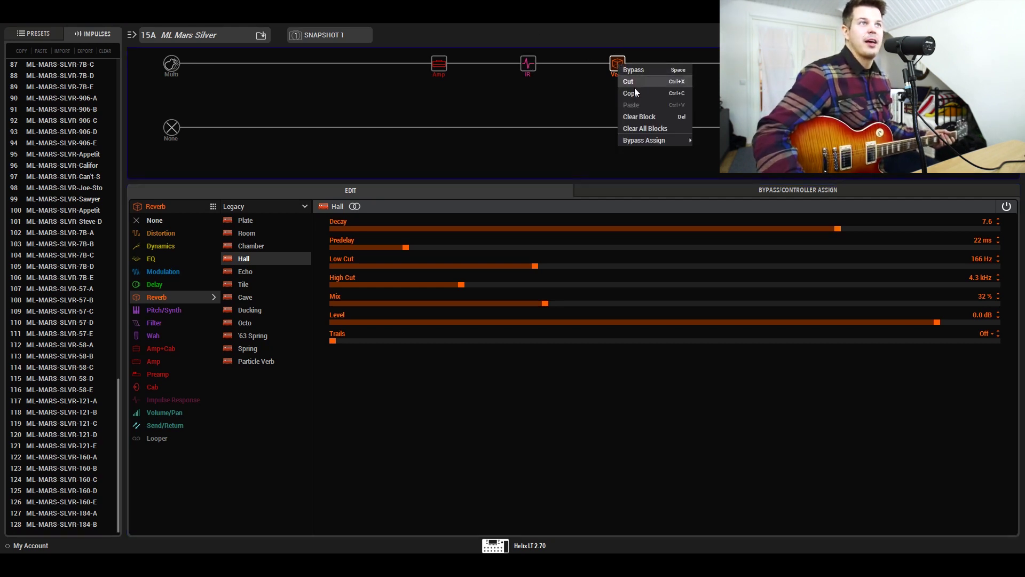
# Clear the Hall reverb block and load Mars Silver IR 96 in the IR block.
pyautogui.click(645, 117)
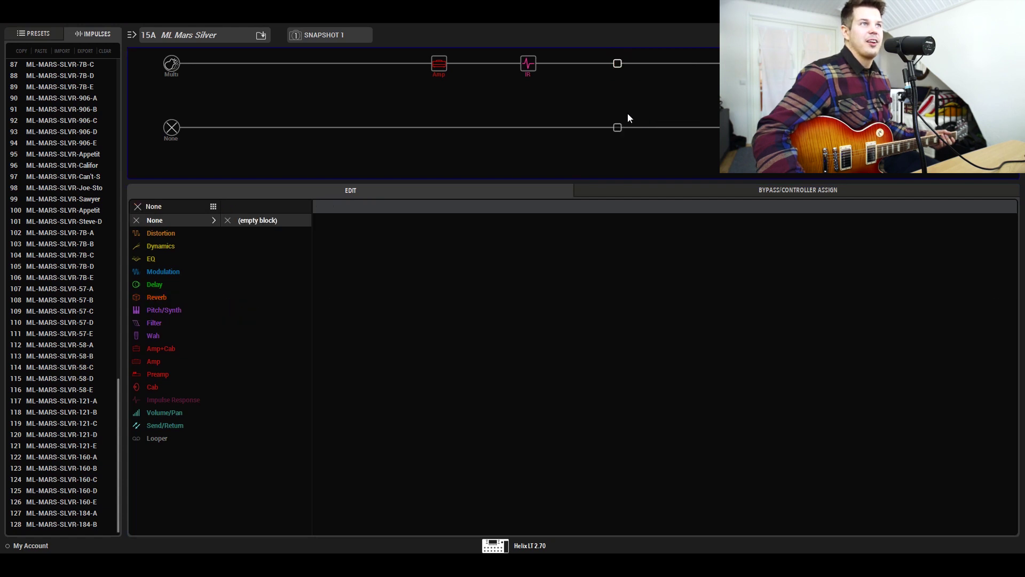
pyautogui.click(533, 67)
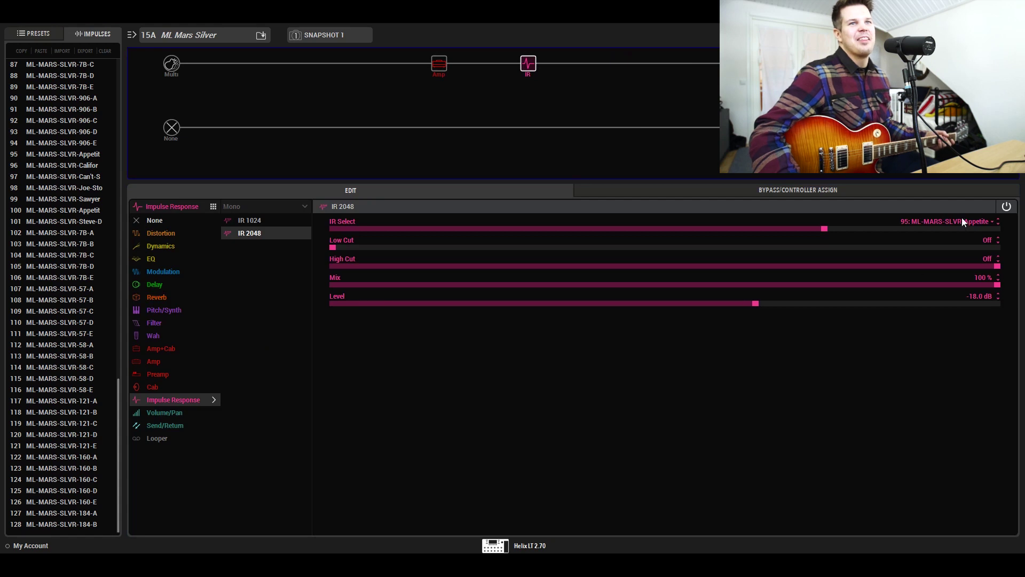
pyautogui.click(975, 221)
pyautogui.click(972, 245)
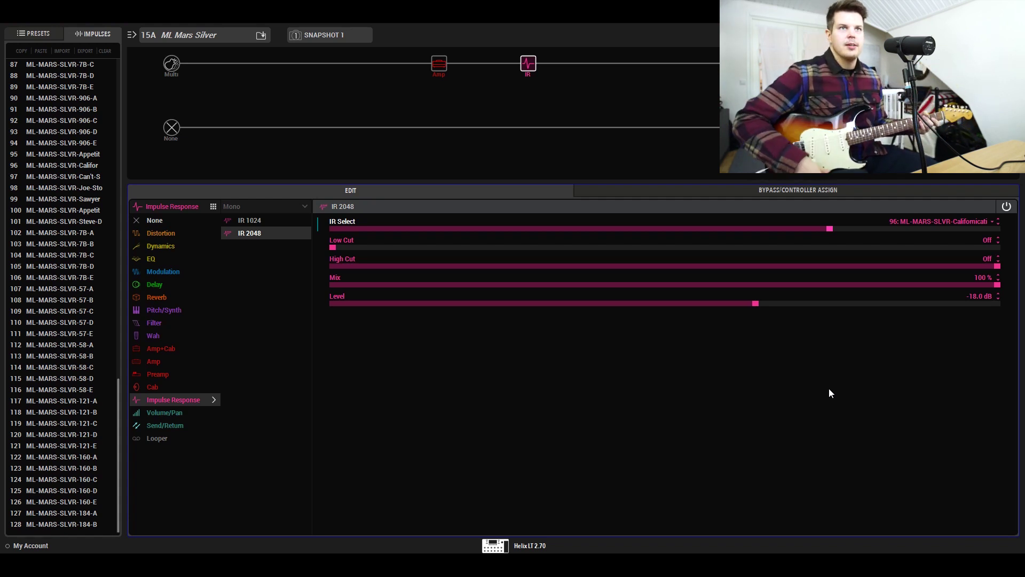
pyautogui.click(992, 222)
# Audition IR 97: ML-MARS-SLVR-Can't-Stop, then load 98: ML-MARS-SLVR-Joe-Stop at 100% mix and -18.0 dB.
pyautogui.click(960, 247)
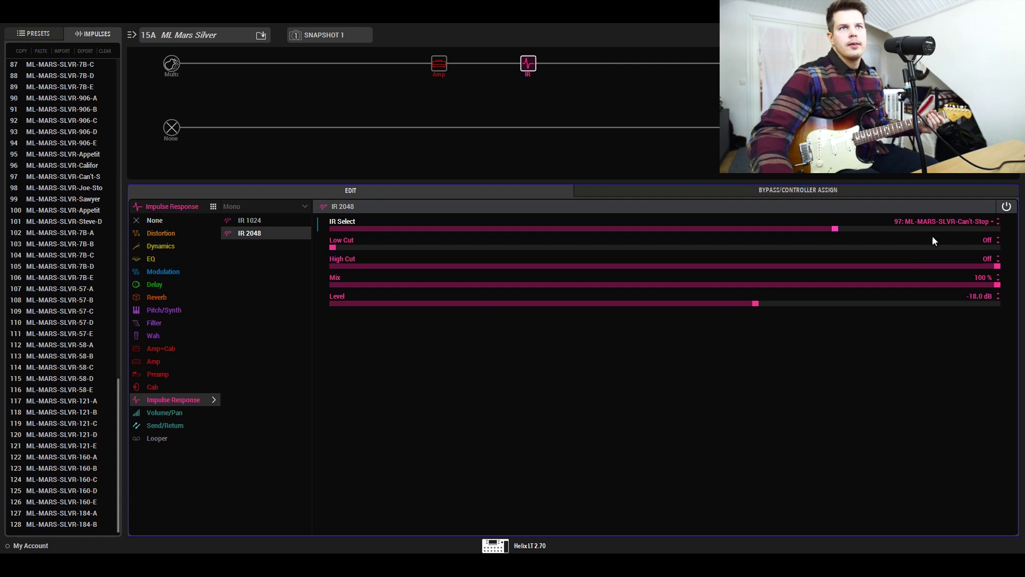
pyautogui.click(977, 221)
pyautogui.click(970, 245)
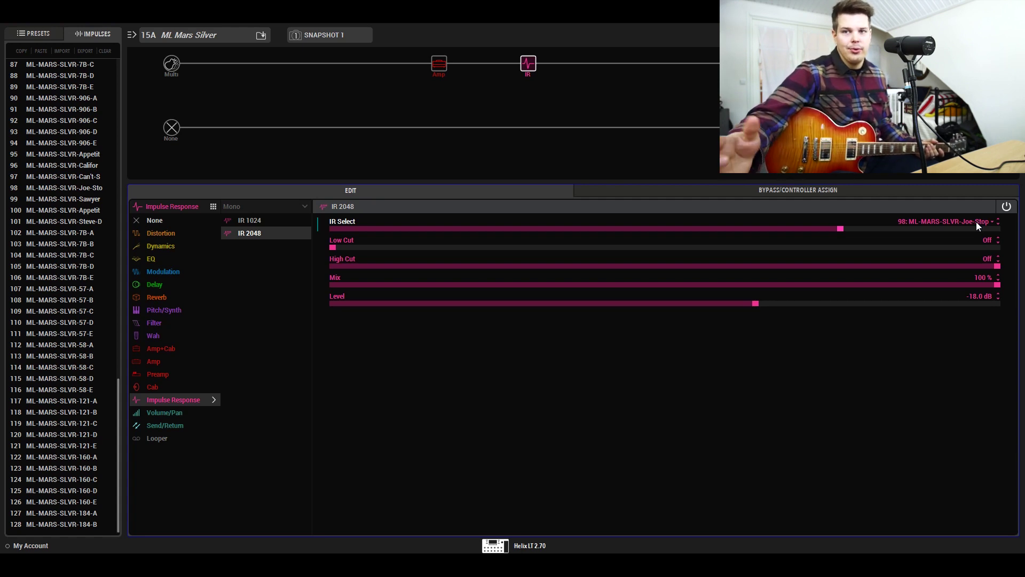
# In the IR 2048 block, audition 99: ML-MARS-SLVR-Sawyer, then load 101: ML-MARS-SLVR-Steve-Drop.
pyautogui.click(976, 222)
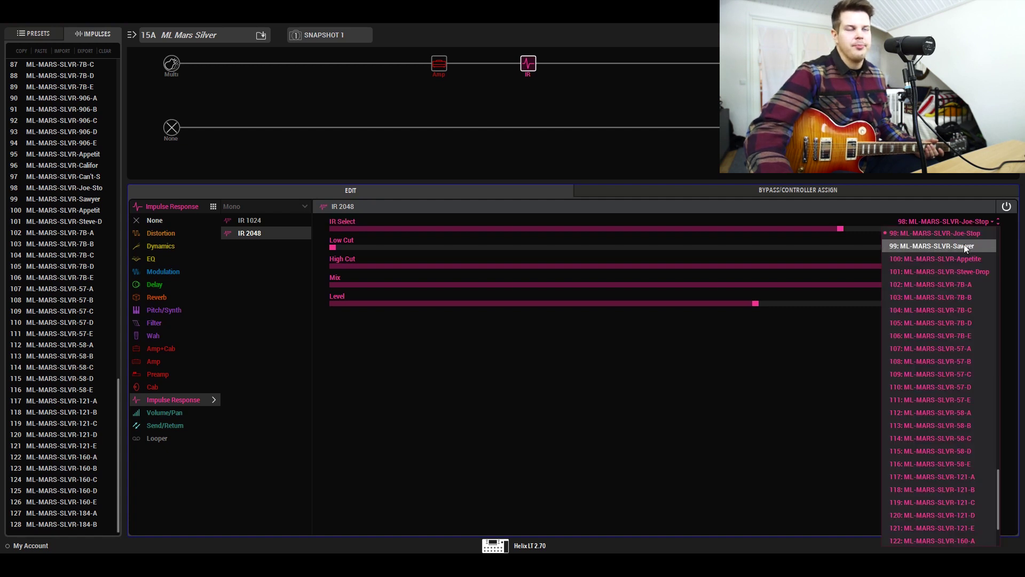
pyautogui.click(963, 246)
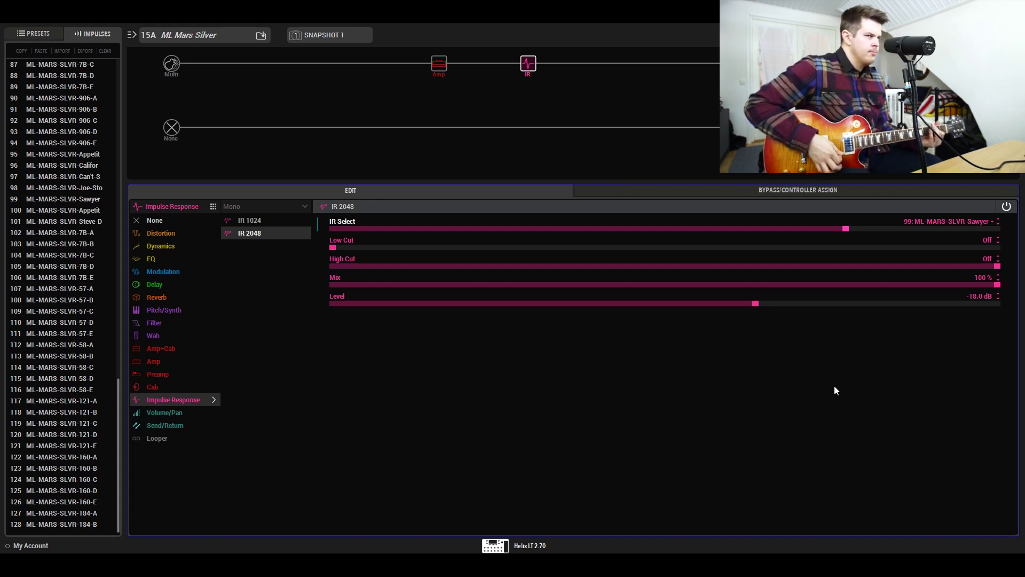
pyautogui.click(956, 220)
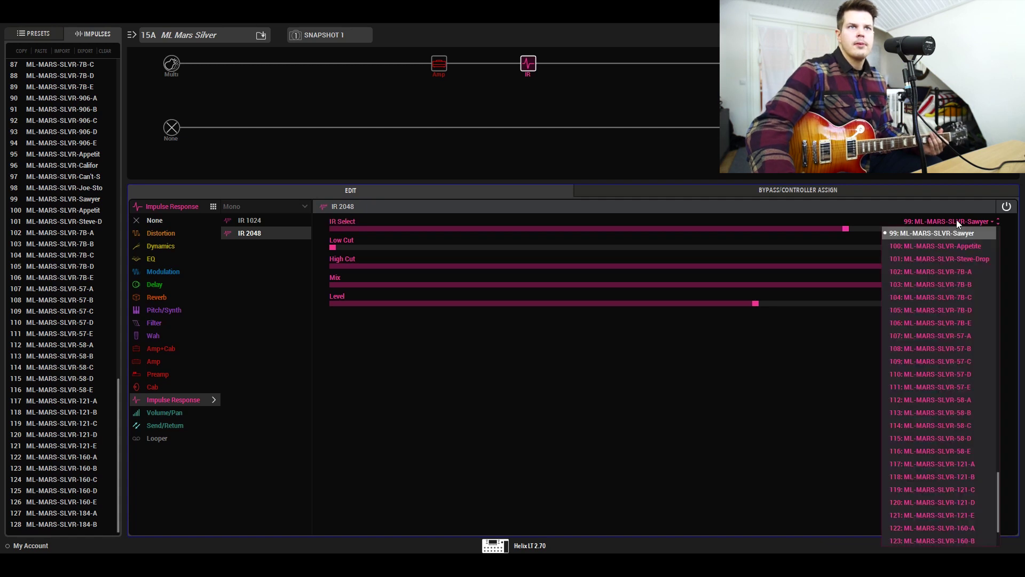
pyautogui.click(959, 260)
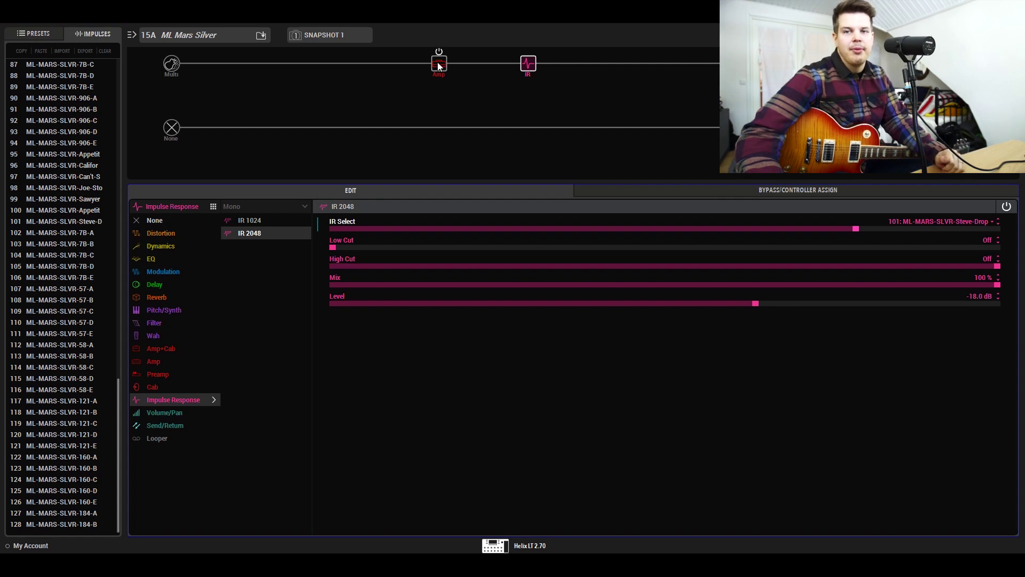
pyautogui.moveTo(530, 71)
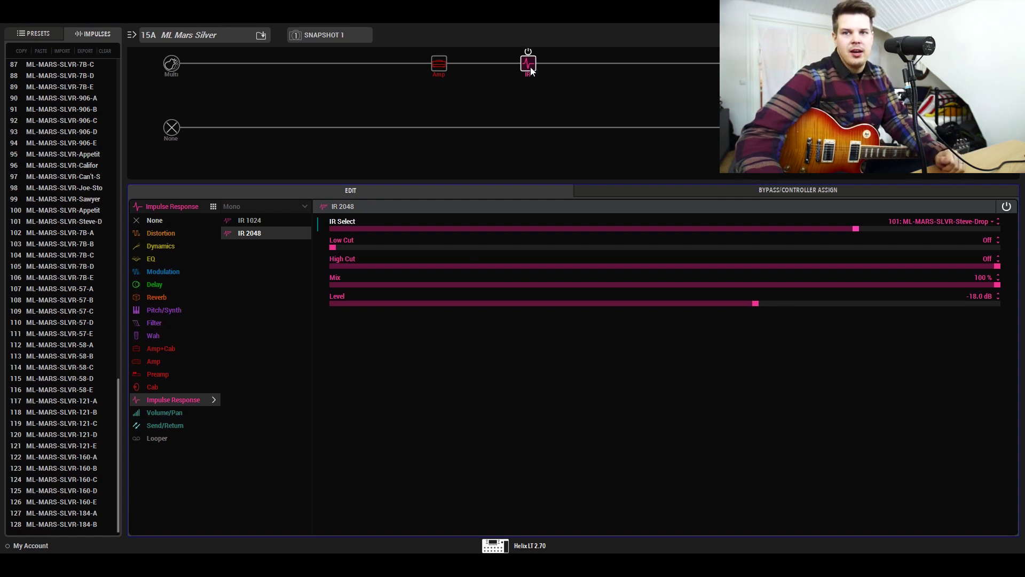
pyautogui.moveTo(421, 74)
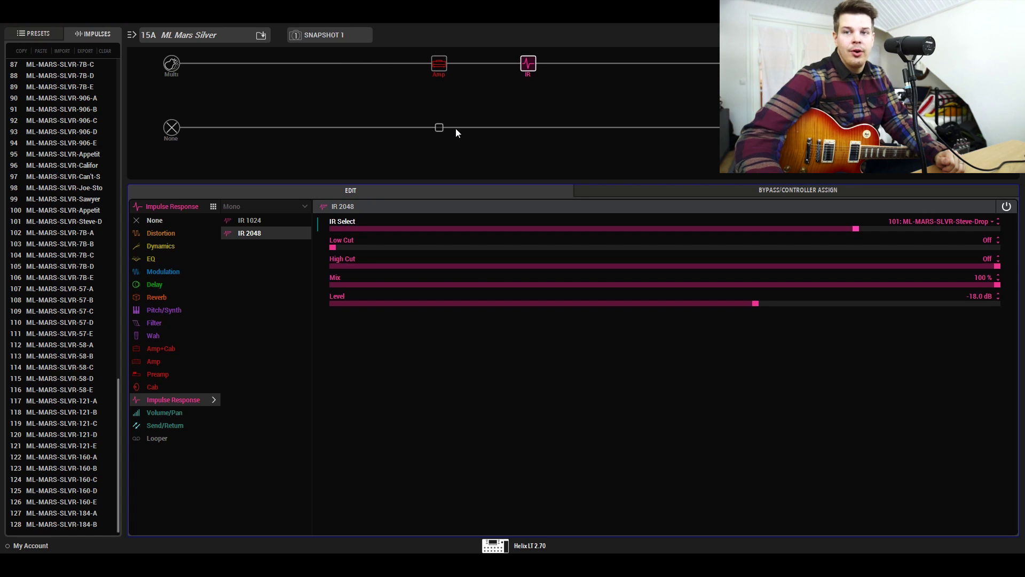